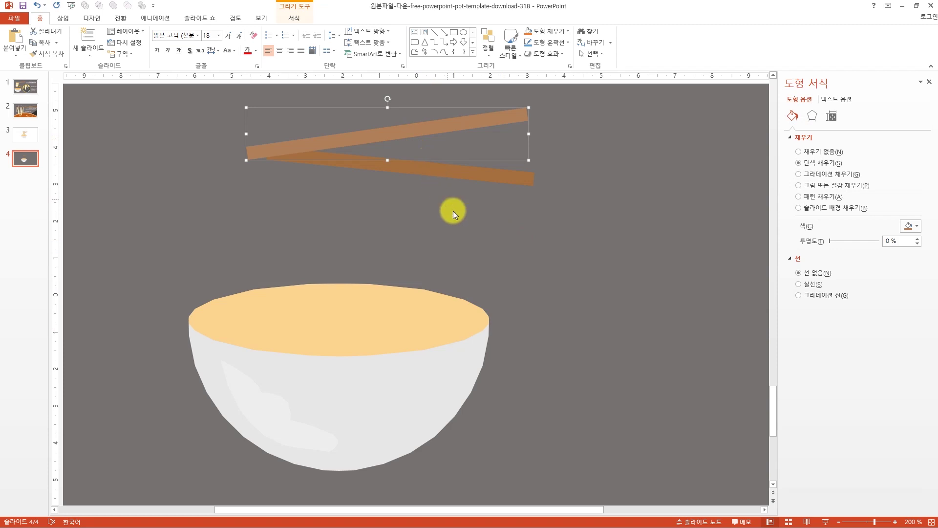
Step: Move both old chopsticks to the right of the bowl and draw a slender trapezoid about 7.59 cm tall and 0.41 cm wide
{"action": "left_click", "coordinate": [440, 166], "text": "shift"}
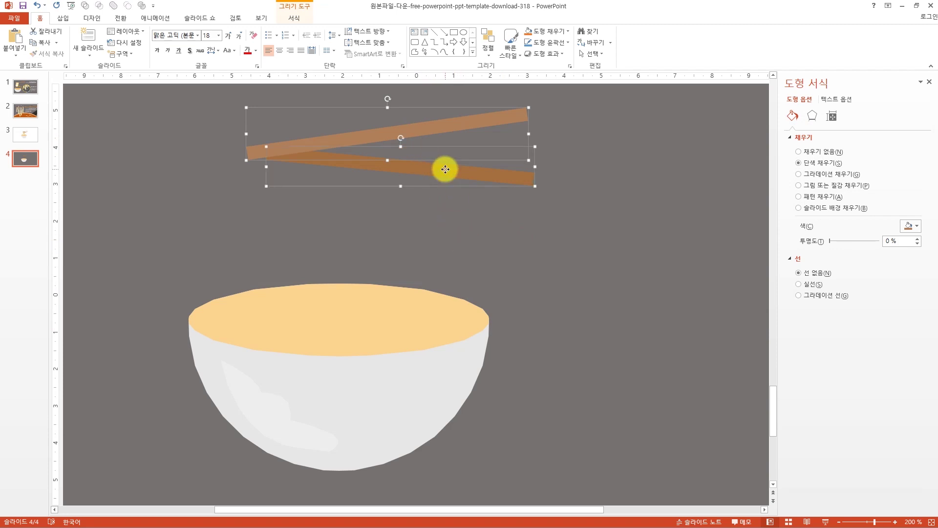
{"action": "left_click_drag", "start_coordinate": [421, 124], "coordinate": [671, 338]}
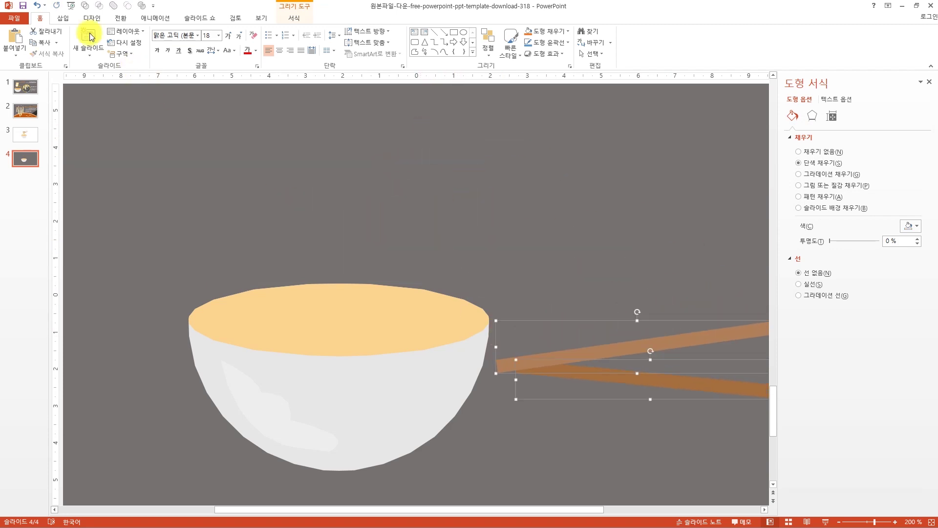
{"action": "left_click", "coordinate": [63, 17]}
{"action": "left_click", "coordinate": [166, 49]}
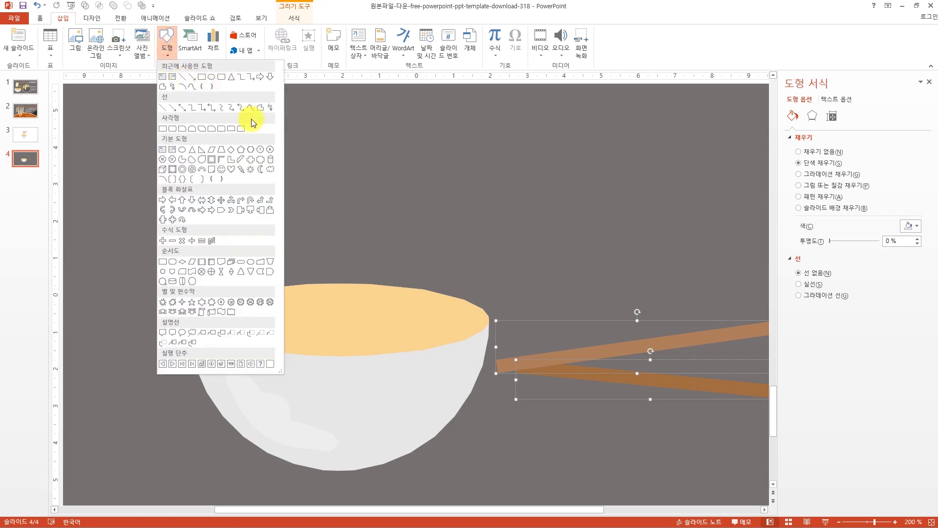
{"action": "left_click", "coordinate": [221, 149]}
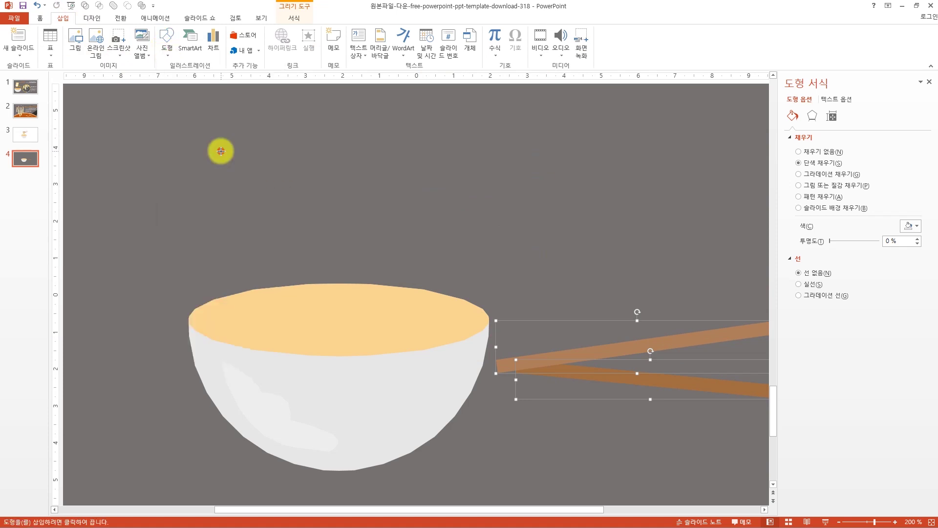
{"action": "mouse_move", "coordinate": [181, 130]}
{"action": "left_mouse_down"}
{"action": "mouse_move", "coordinate": [308, 154]}
{"action": "mouse_move", "coordinate": [518, 172]}
{"action": "mouse_move", "coordinate": [327, 222]}
{"action": "mouse_move", "coordinate": [222, 304]}
{"action": "mouse_move", "coordinate": [203, 341]}
{"action": "mouse_move", "coordinate": [196, 410]}
{"action": "left_mouse_up"}
Step: Rotate the slender trapezoid 90° counterclockwise so it lies horizontally, and place it above the bowl
{"action": "key", "text": "alt+Left"}
{"action": "key", "text": "alt+Left"}
{"action": "key", "text": "alt+Left"}
{"action": "key", "text": "alt+Left"}
{"action": "key", "text": "alt+Left"}
{"action": "key", "text": "alt+Left"}
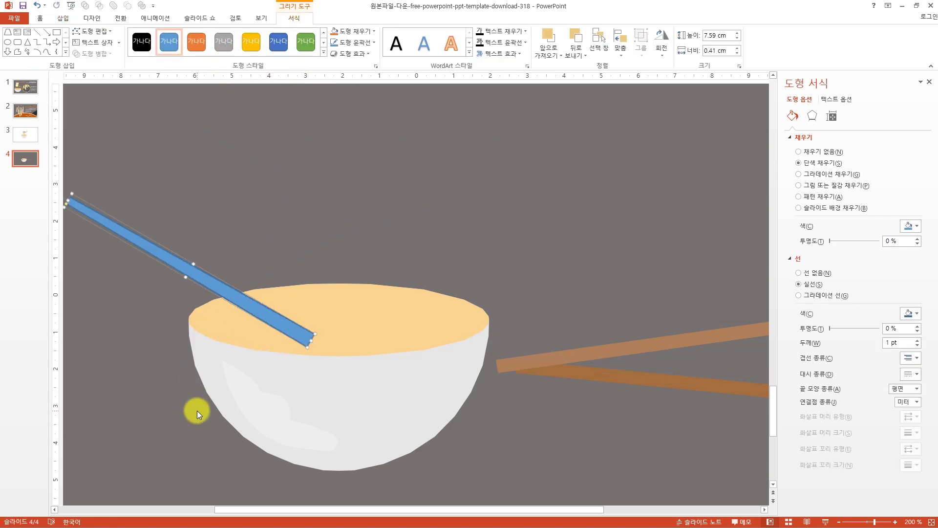
{"action": "left_click_drag", "start_coordinate": [247, 266], "coordinate": [462, 189]}
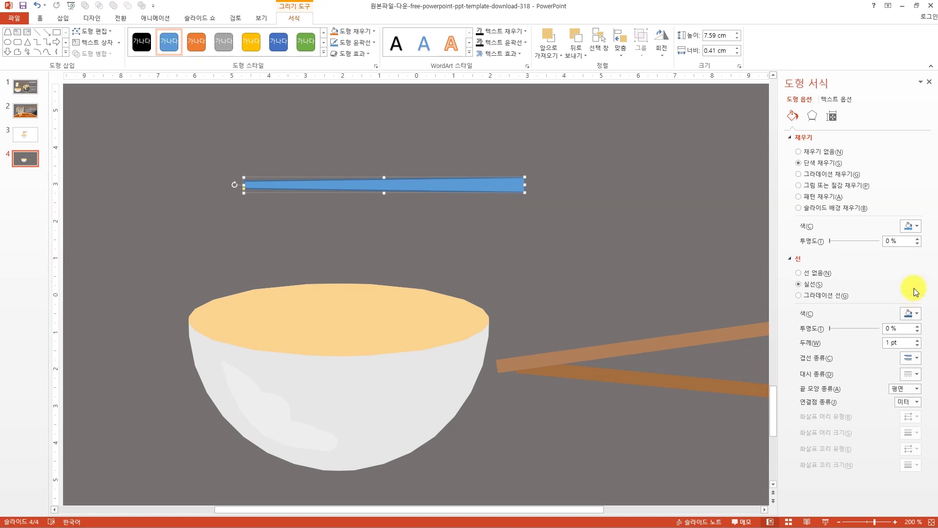
Step: Fill the trapezoid with the darker brown sampled from the lower old chopstick and remove its outline
{"action": "scroll", "coordinate": [664, 380], "scroll_direction": "down", "scroll_amount": 5}
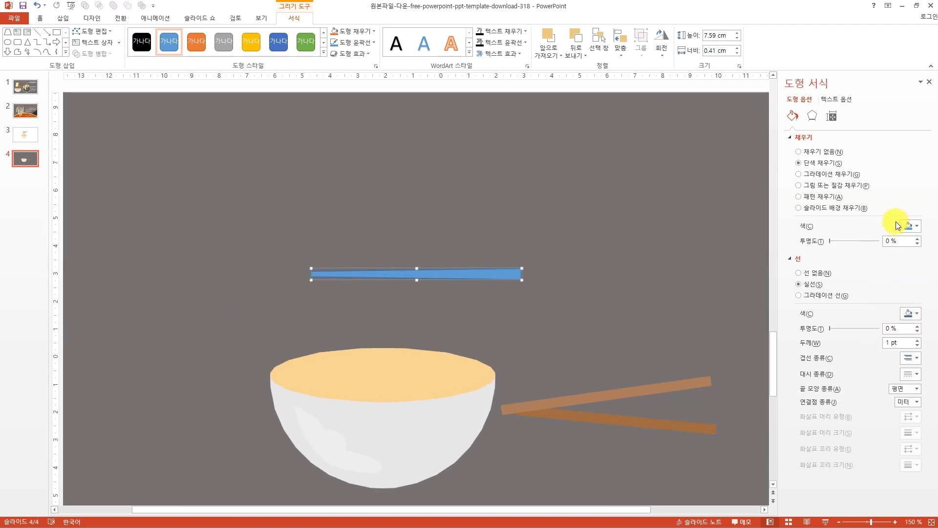
{"action": "left_click", "coordinate": [909, 227]}
{"action": "left_click", "coordinate": [895, 336]}
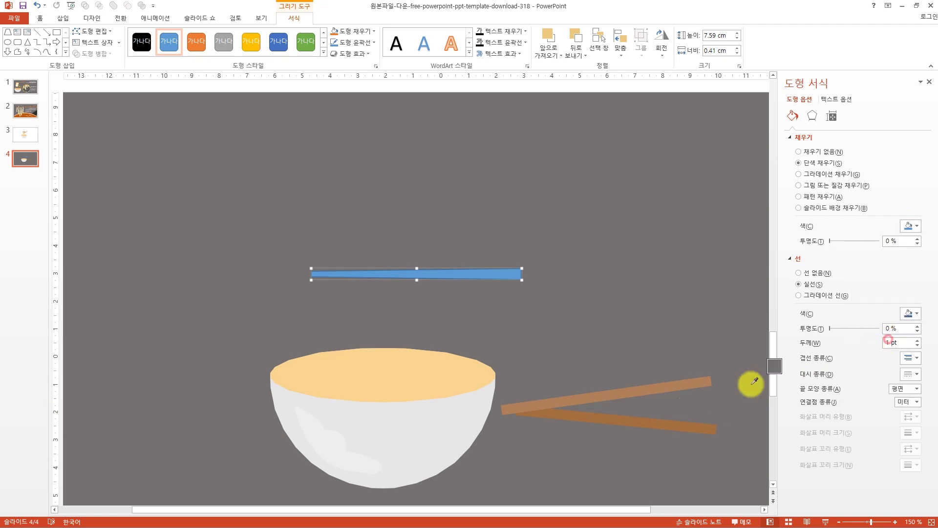
{"action": "left_click", "coordinate": [666, 426]}
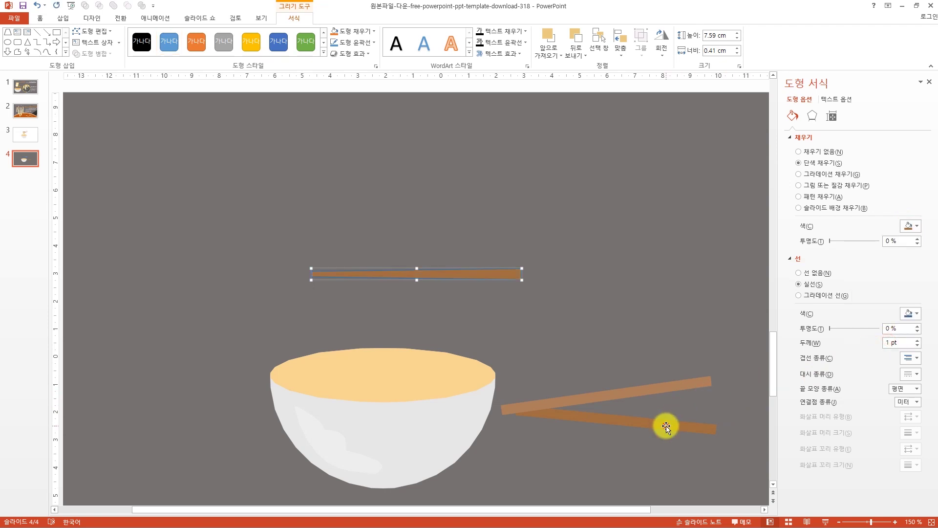
{"action": "left_click", "coordinate": [817, 274]}
Step: Delete the two old chopsticks beside the bowl
{"action": "left_click", "coordinate": [609, 392]}
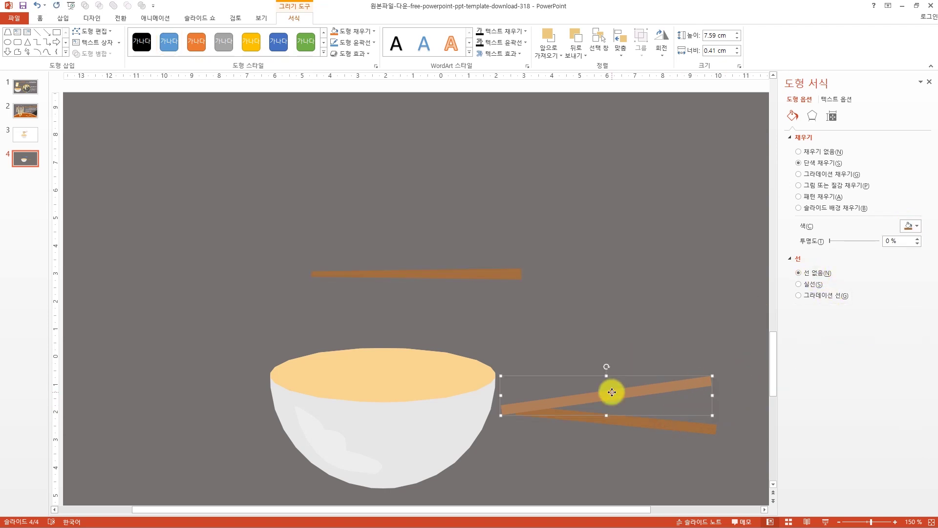
{"action": "key", "text": "Delete"}
{"action": "left_click", "coordinate": [640, 420]}
{"action": "key", "text": "Delete"}
Step: Duplicate the tapered chopstick above the original and lengthen both, making the lower one about 10.64 cm long and 0.22 cm thick
{"action": "left_click", "coordinate": [494, 277]}
{"action": "left_click_drag", "start_coordinate": [500, 282], "coordinate": [606, 242], "text": "ctrl"}
{"action": "left_click", "coordinate": [506, 273]}
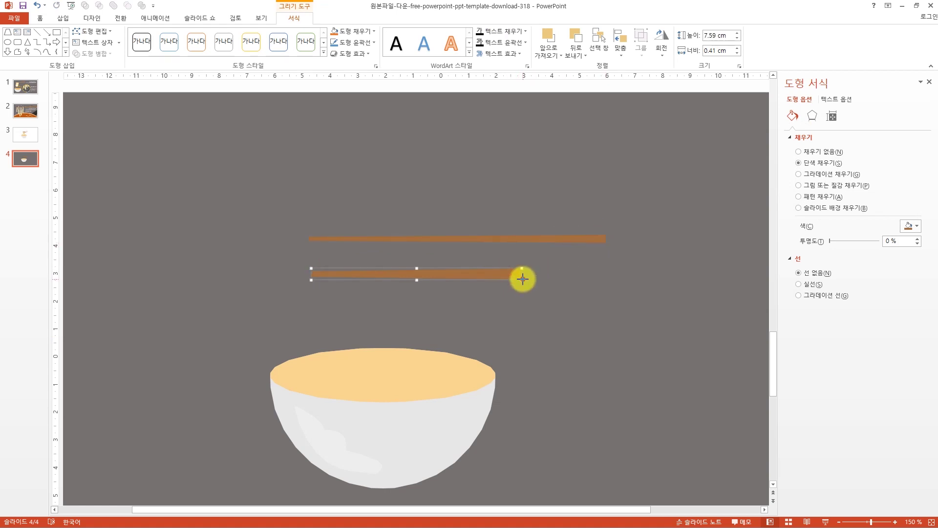
{"action": "left_click_drag", "start_coordinate": [522, 279], "coordinate": [604, 275]}
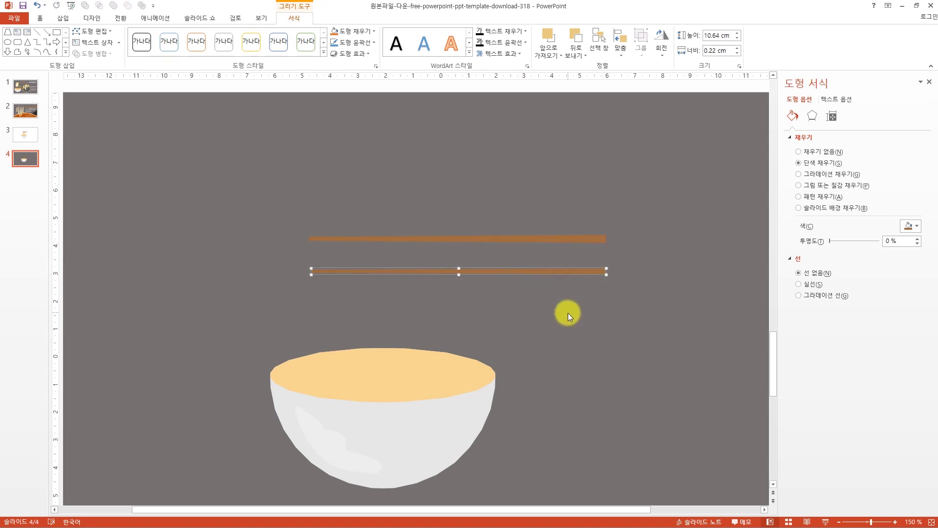
{"action": "scroll", "coordinate": [568, 312], "scroll_direction": "up", "scroll_amount": 5}
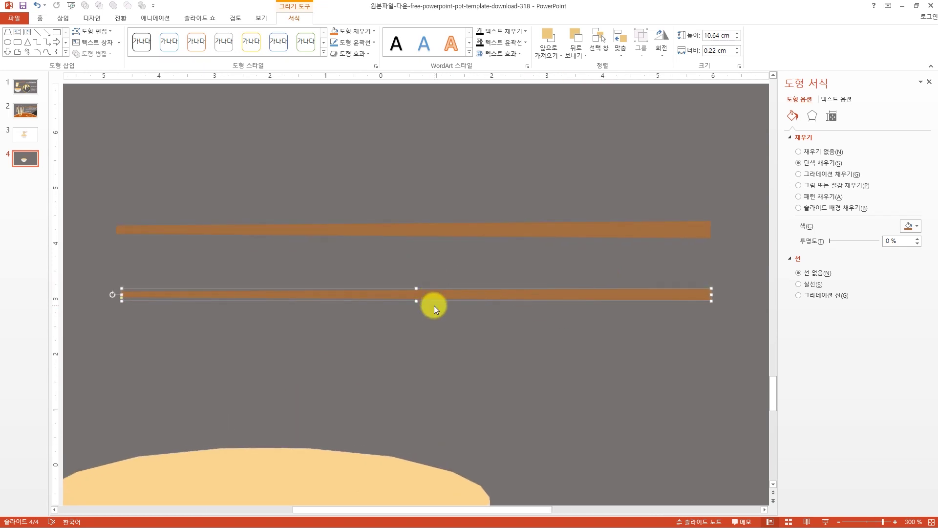
{"action": "left_click", "coordinate": [435, 321]}
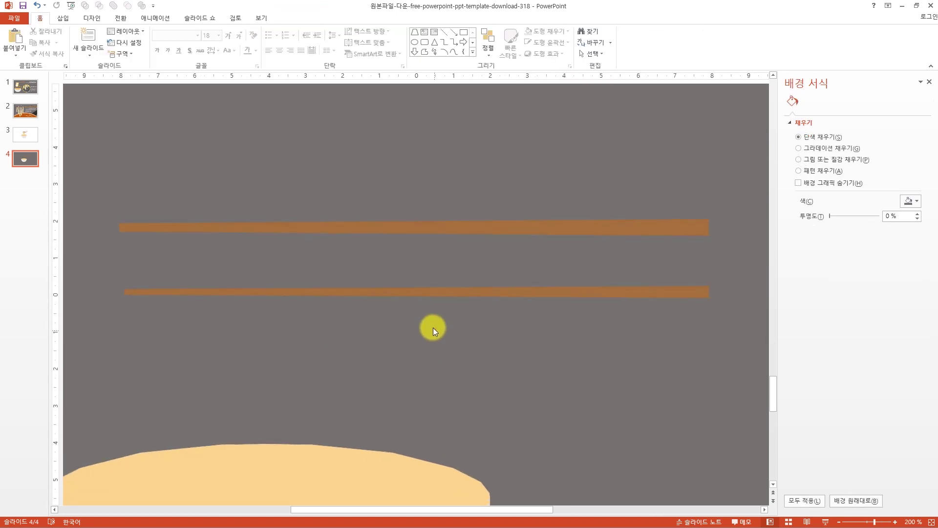
Step: Tilt the thinner chopstick slightly clockwise and move it up so its narrow end overlaps the thicker chopstick's tip
{"action": "scroll", "coordinate": [432, 328], "scroll_direction": "down", "scroll_amount": 5}
{"action": "left_click", "coordinate": [417, 209]}
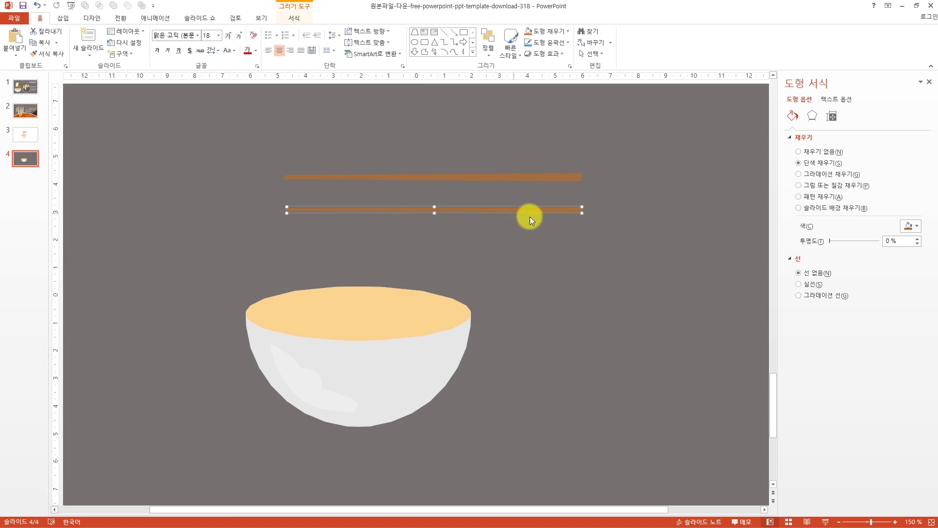
{"action": "scroll", "coordinate": [540, 179], "scroll_direction": "up", "scroll_amount": 5}
{"action": "left_click_drag", "start_coordinate": [111, 293], "coordinate": [105, 273]}
{"action": "left_click_drag", "start_coordinate": [329, 285], "coordinate": [327, 231]}
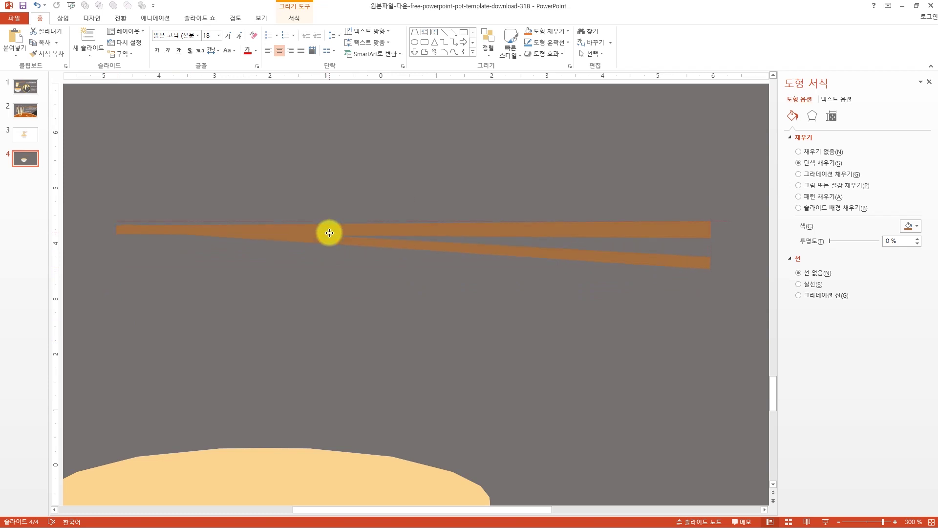
Step: Try a slight rotation of the thicker upper chopstick and undo it
{"action": "left_click", "coordinate": [111, 223]}
{"action": "left_click", "coordinate": [148, 227]}
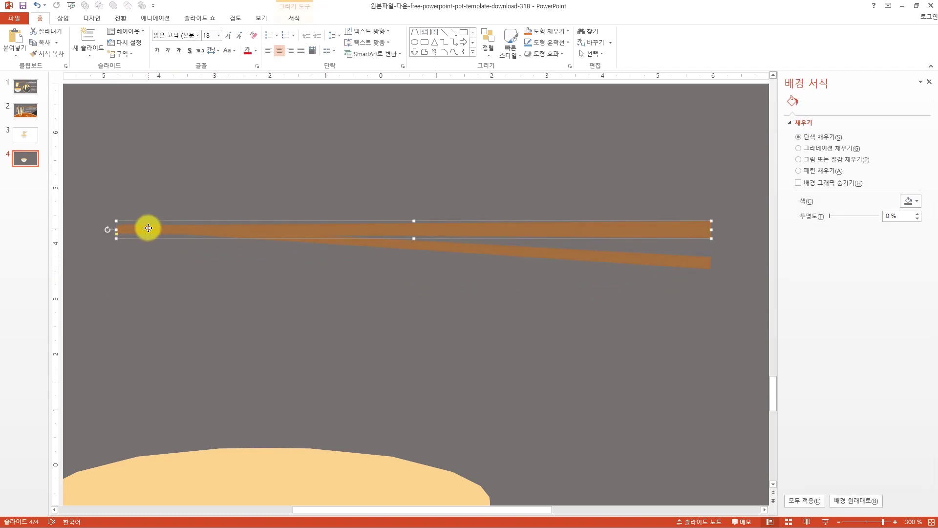
{"action": "left_click_drag", "start_coordinate": [108, 226], "coordinate": [110, 217]}
{"action": "key", "text": "ctrl+z"}
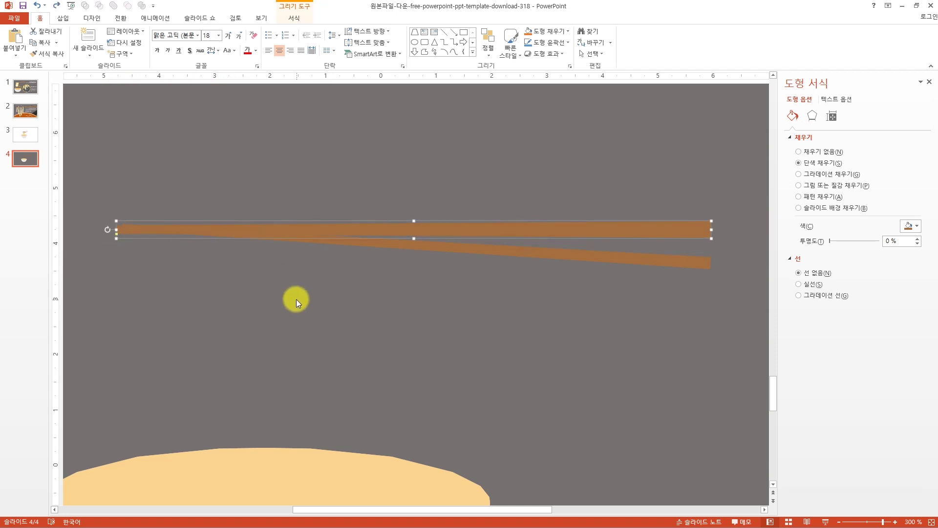
Step: Adjust the thinner chopstick's position and tilt so its narrow tip rises above the thicker one and the two cross
{"action": "scroll", "coordinate": [296, 299], "scroll_direction": "down", "scroll_amount": 10}
{"action": "left_click_drag", "start_coordinate": [575, 287], "coordinate": [576, 291]}
{"action": "left_click", "coordinate": [580, 312]}
{"action": "scroll", "coordinate": [219, 296], "scroll_direction": "up", "scroll_amount": 10}
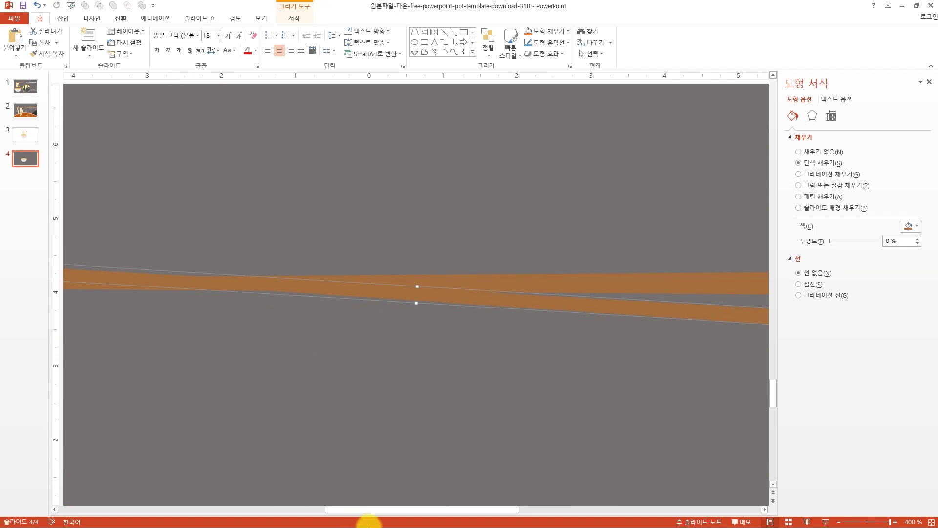
{"action": "left_click_drag", "start_coordinate": [371, 502], "coordinate": [303, 501]}
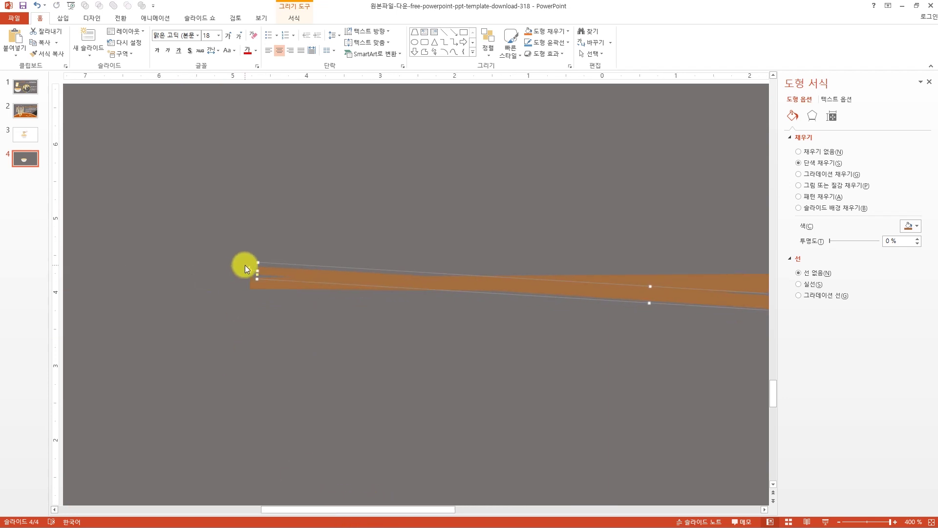
{"action": "left_click_drag", "start_coordinate": [250, 269], "coordinate": [247, 261]}
{"action": "scroll", "coordinate": [312, 343], "scroll_direction": "down", "scroll_amount": 10}
Step: Narrow the tip of the thicker chopstick to sharpen its taper
{"action": "left_click", "coordinate": [280, 242]}
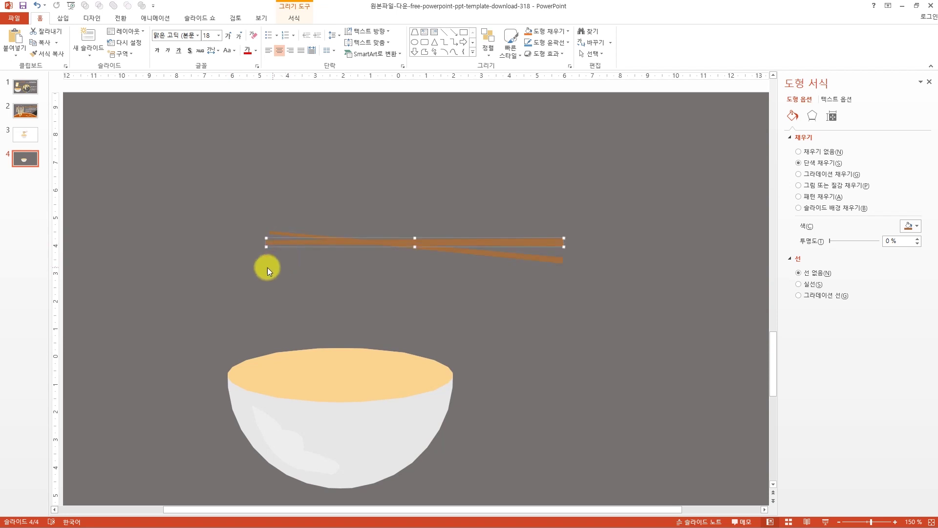
{"action": "scroll", "coordinate": [268, 268], "scroll_direction": "up", "scroll_amount": 10}
{"action": "left_click_drag", "start_coordinate": [389, 510], "coordinate": [291, 509]}
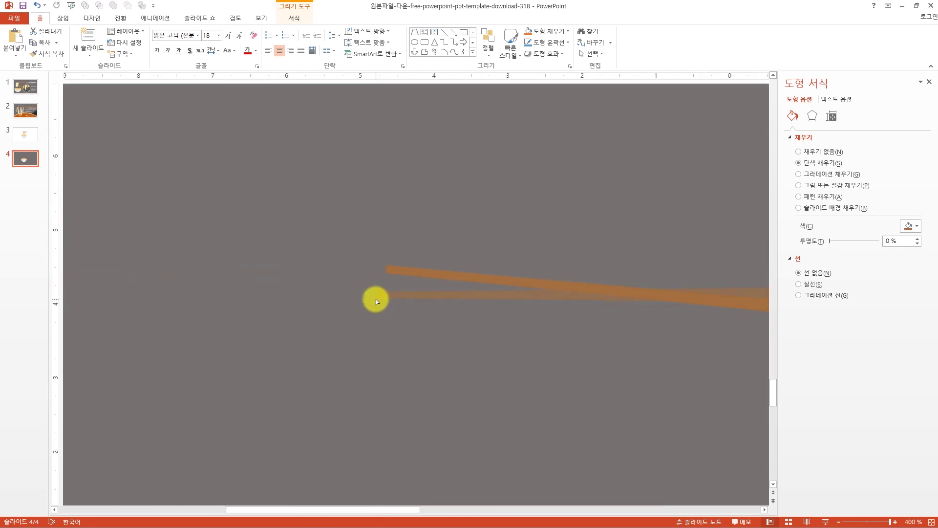
{"action": "scroll", "coordinate": [492, 369], "scroll_direction": "down", "scroll_amount": 10}
{"action": "left_click", "coordinate": [496, 367]}
{"action": "left_click", "coordinate": [523, 215]}
{"action": "left_click", "coordinate": [588, 253]}
Step: Move the whole bowl, including its soup surface and highlight, to the lower left of the slide
{"action": "scroll", "coordinate": [464, 409], "scroll_direction": "up", "scroll_amount": 2}
{"action": "left_click_drag", "start_coordinate": [529, 439], "coordinate": [160, 209]}
{"action": "left_click_drag", "start_coordinate": [400, 340], "coordinate": [272, 370]}
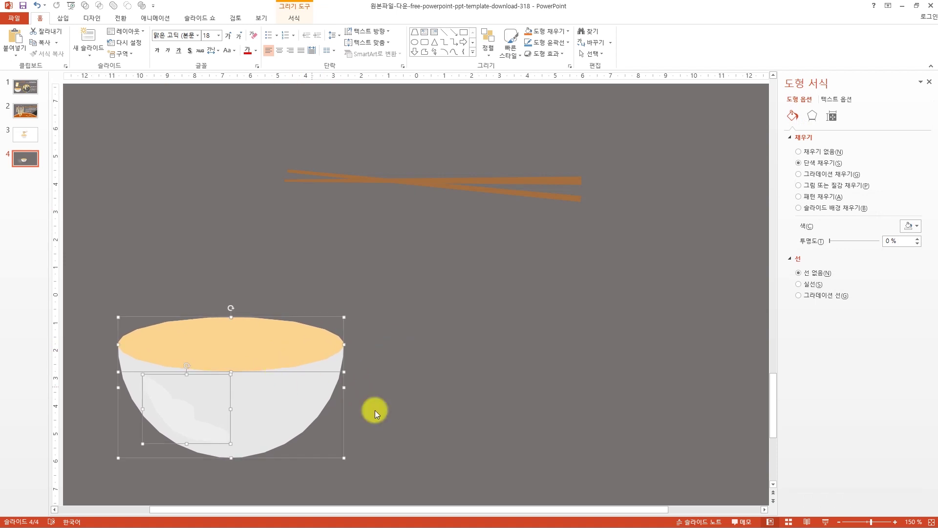
{"action": "left_click", "coordinate": [442, 436]}
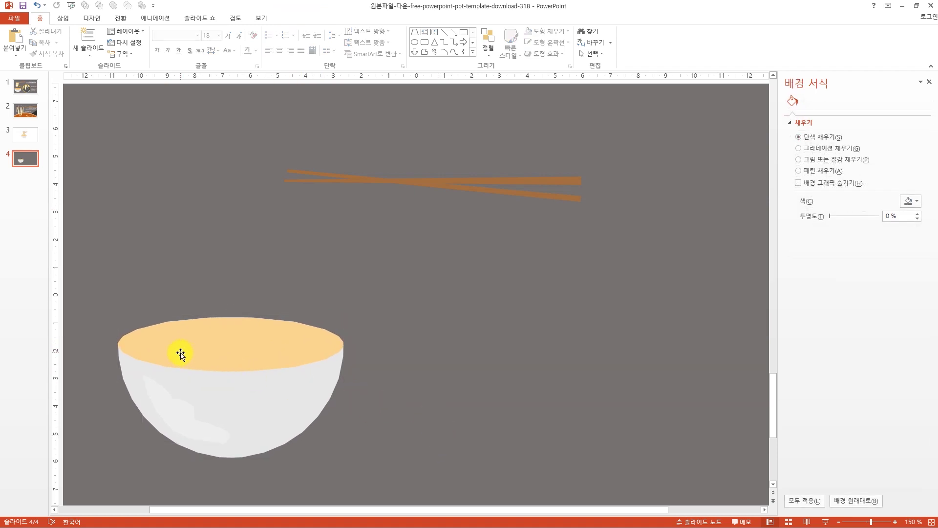
{"action": "scroll", "coordinate": [178, 441], "scroll_direction": "up", "scroll_amount": 5}
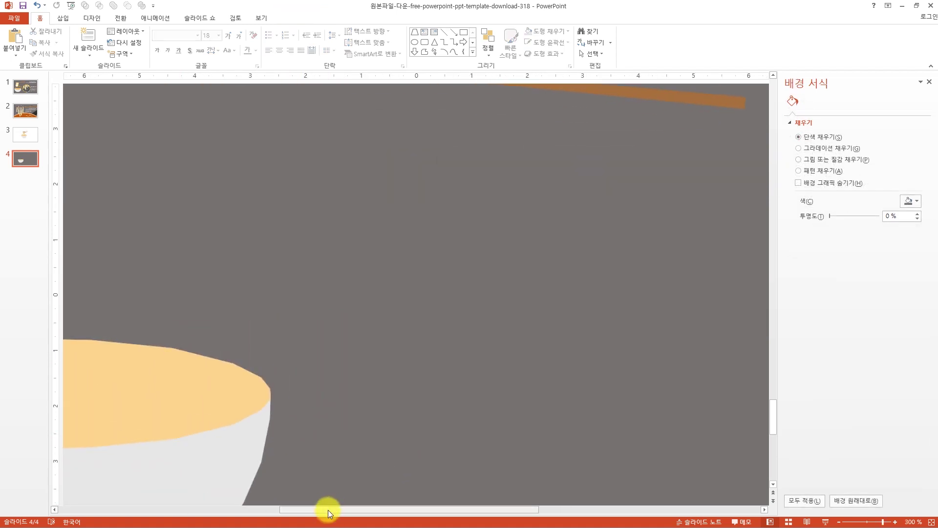
{"action": "left_click_drag", "start_coordinate": [327, 509], "coordinate": [254, 513]}
{"action": "scroll", "coordinate": [412, 459], "scroll_direction": "down", "scroll_amount": 5}
{"action": "left_click", "coordinate": [291, 358]}
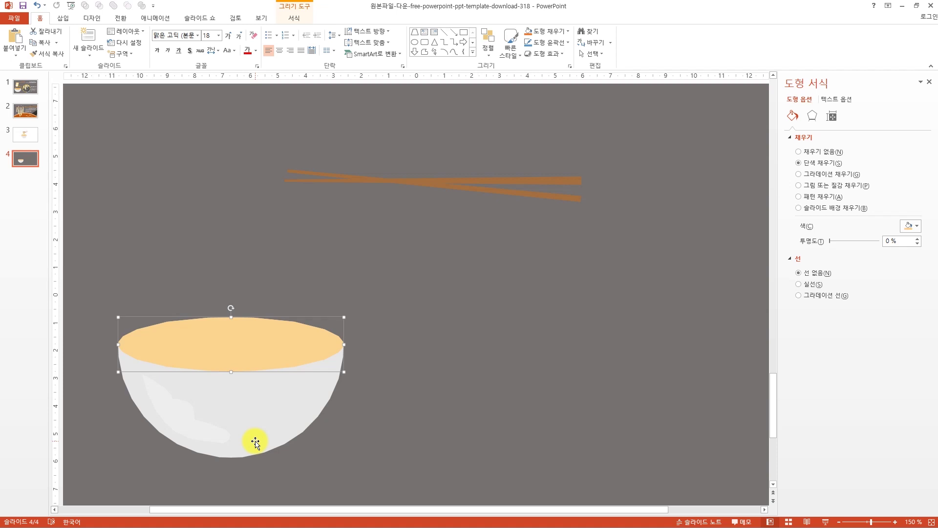
Step: Copy the noodle bowl picture from slide 3 to slide 4 and place it to the right of the drawn bowl
{"action": "left_click", "coordinate": [25, 135]}
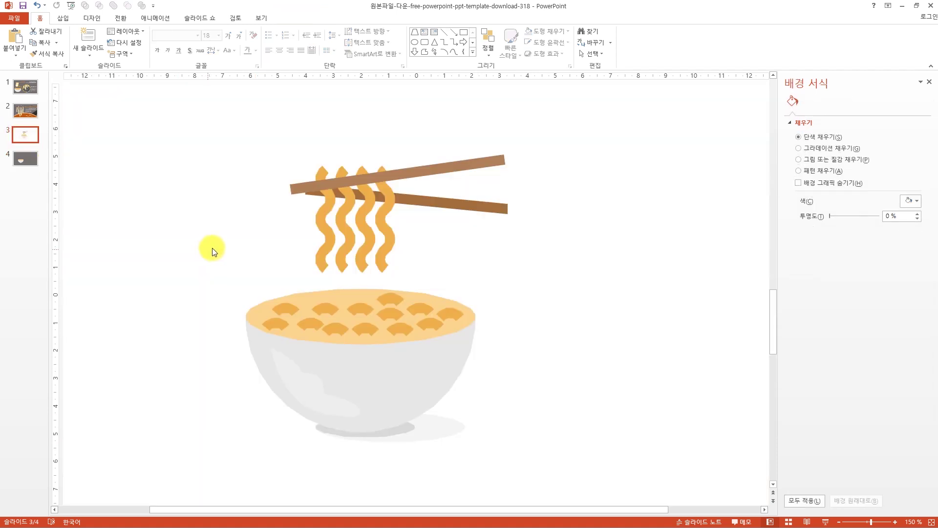
{"action": "left_click", "coordinate": [357, 332]}
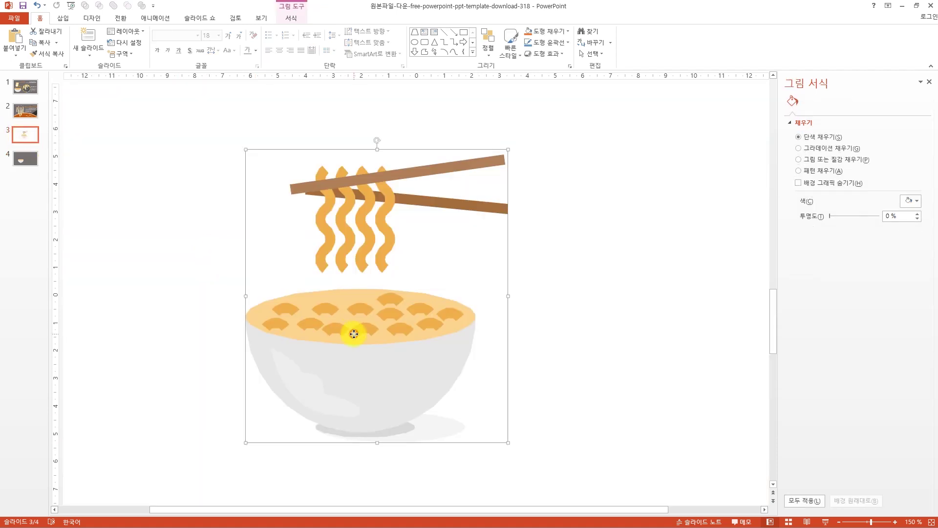
{"action": "left_click", "coordinate": [25, 158]}
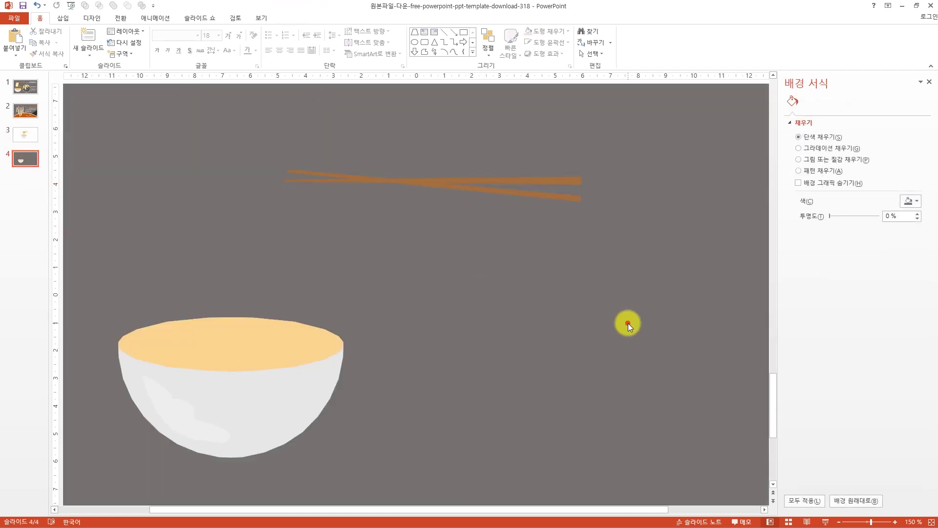
{"action": "key", "text": "ctrl+v"}
{"action": "left_click_drag", "start_coordinate": [419, 310], "coordinate": [651, 352]}
{"action": "left_click", "coordinate": [419, 321]}
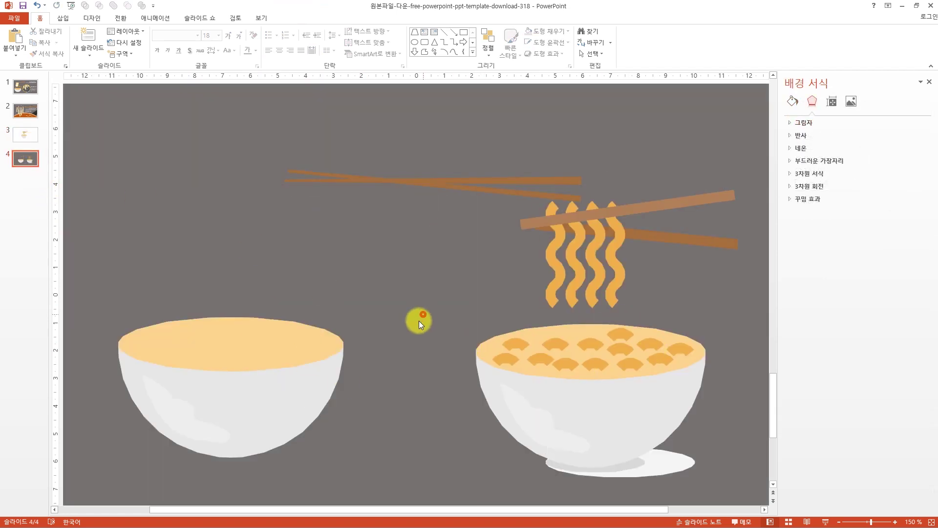
Step: Fill the drawn bowl's soup surface with a bright orange from the standard colour palette
{"action": "left_click", "coordinate": [245, 345]}
{"action": "left_click", "coordinate": [911, 225]}
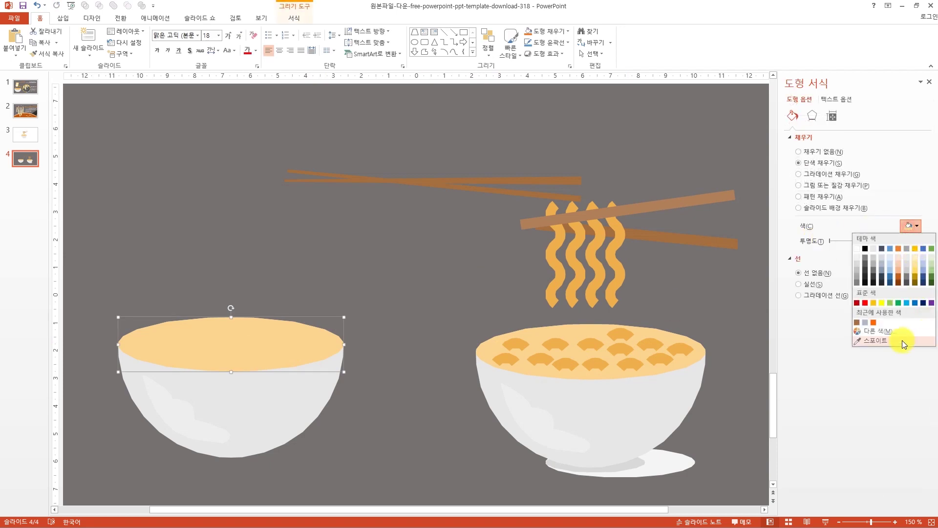
{"action": "left_click", "coordinate": [864, 331]}
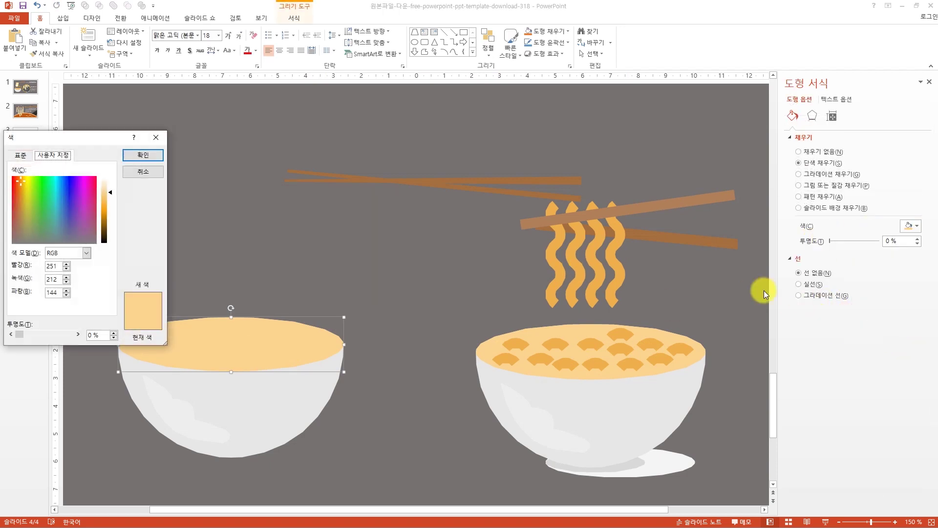
{"action": "left_click", "coordinate": [21, 155]}
{"action": "left_click", "coordinate": [62, 242]}
{"action": "left_click", "coordinate": [63, 238]}
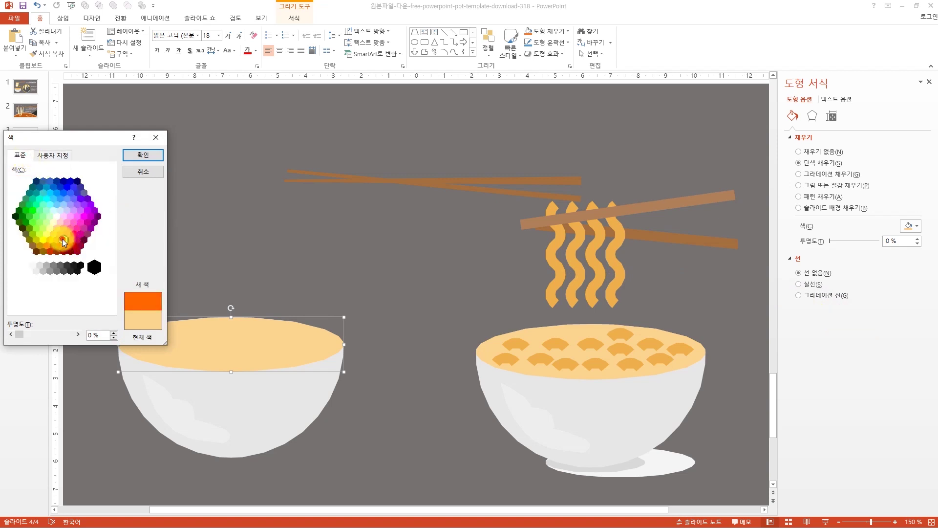
{"action": "left_click", "coordinate": [56, 240]}
{"action": "left_click", "coordinate": [63, 240]}
{"action": "left_click", "coordinate": [143, 155]}
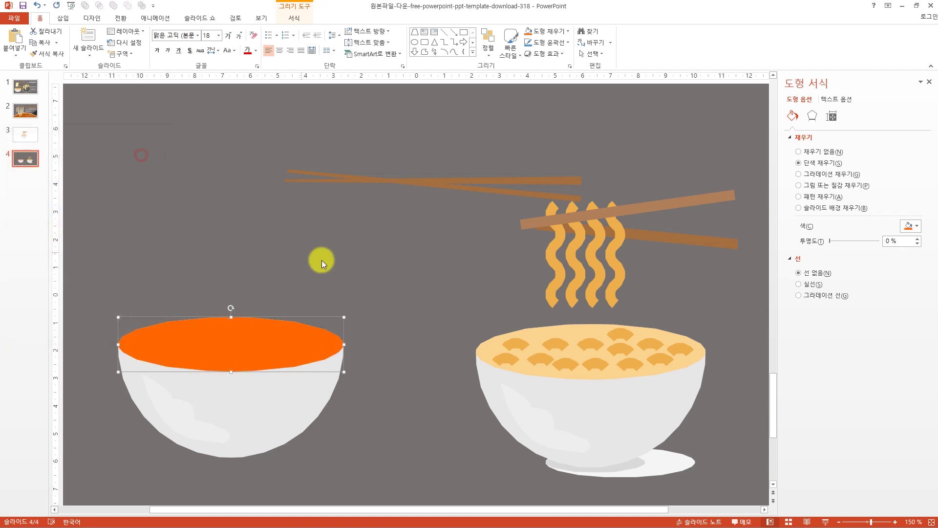
{"action": "left_click", "coordinate": [390, 268]}
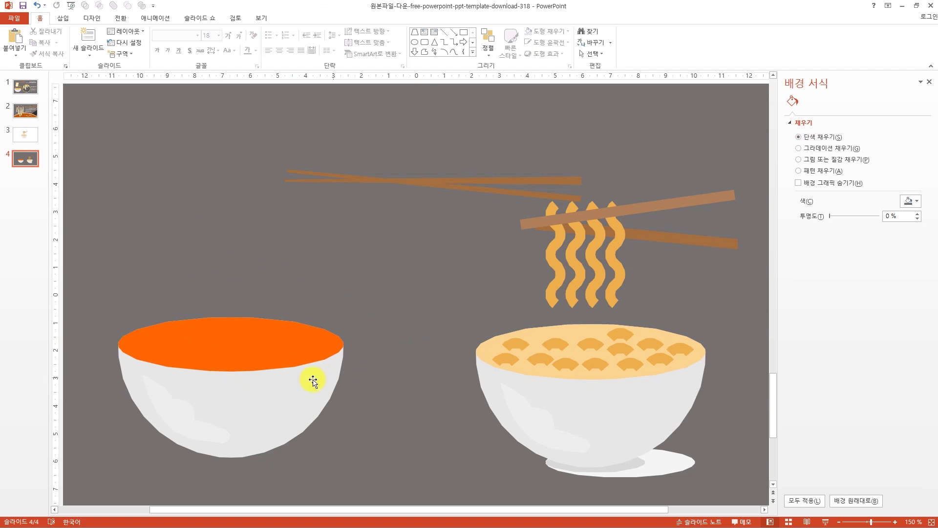
Step: Undo the orange fill of the drawn bowl's soup surface
{"action": "left_click", "coordinate": [232, 339]}
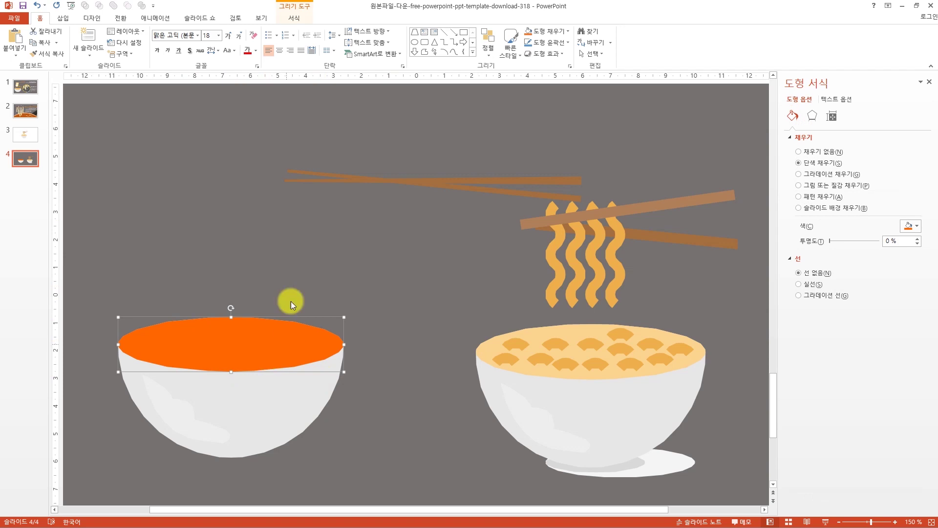
{"action": "left_click", "coordinate": [286, 274]}
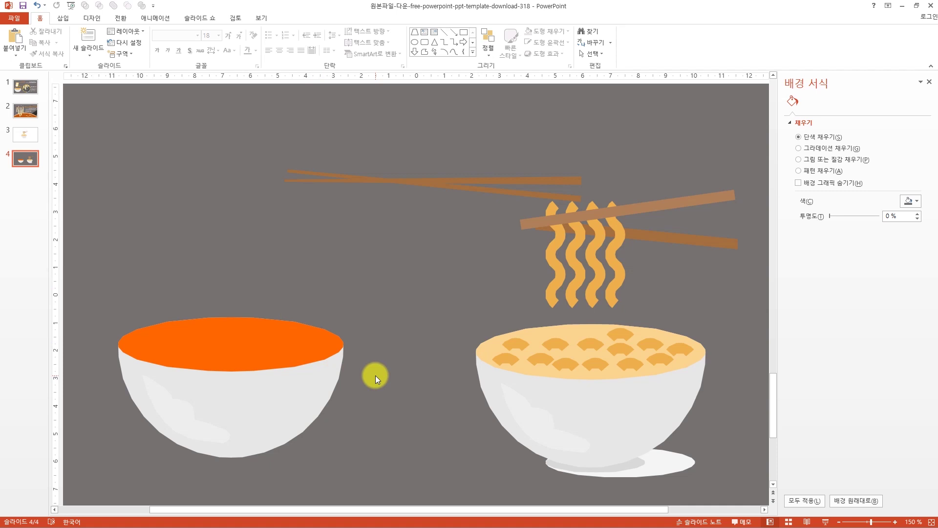
{"action": "key", "text": "ctrl+z"}
Step: Draw an ellipse about 7.59 cm wide and 1.72 cm high inside the bowl's pale opening, leaving a thin rim around it
{"action": "left_click", "coordinate": [176, 182]}
{"action": "left_click", "coordinate": [63, 18]}
{"action": "left_click", "coordinate": [167, 43]}
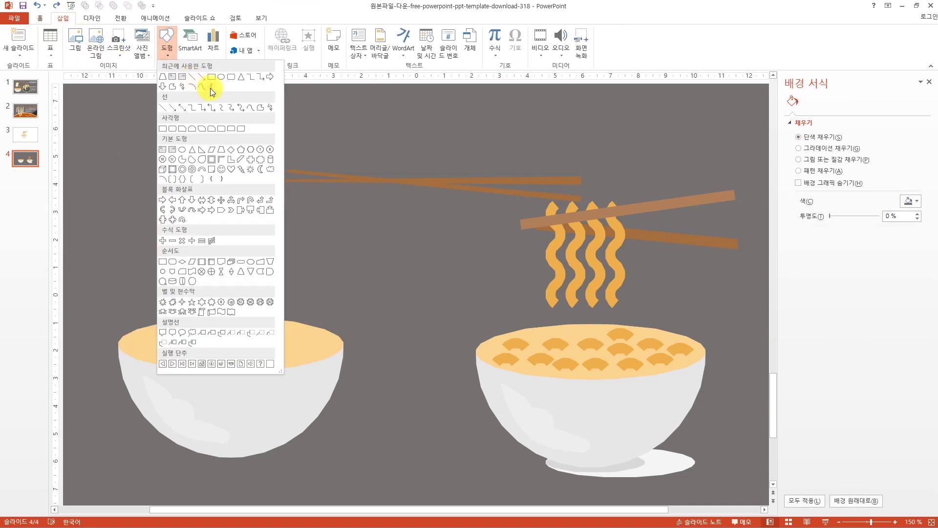
{"action": "left_click", "coordinate": [218, 79]}
{"action": "mouse_move", "coordinate": [130, 333]}
{"action": "left_mouse_down"}
{"action": "mouse_move", "coordinate": [339, 369]}
{"action": "mouse_move", "coordinate": [330, 372]}
{"action": "left_mouse_up"}
{"action": "left_click_drag", "start_coordinate": [228, 331], "coordinate": [225, 324]}
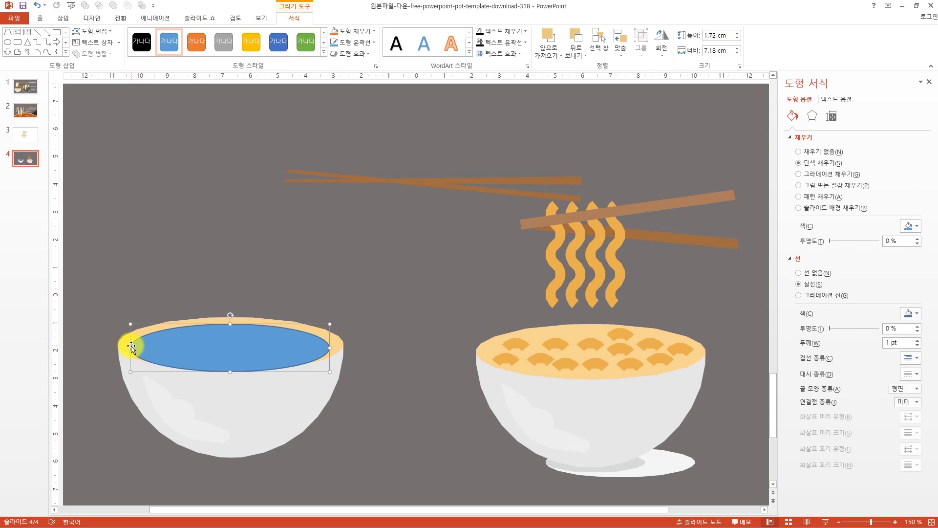
{"action": "left_click_drag", "start_coordinate": [131, 348], "coordinate": [125, 348]}
{"action": "left_click_drag", "start_coordinate": [330, 348], "coordinate": [336, 348]}
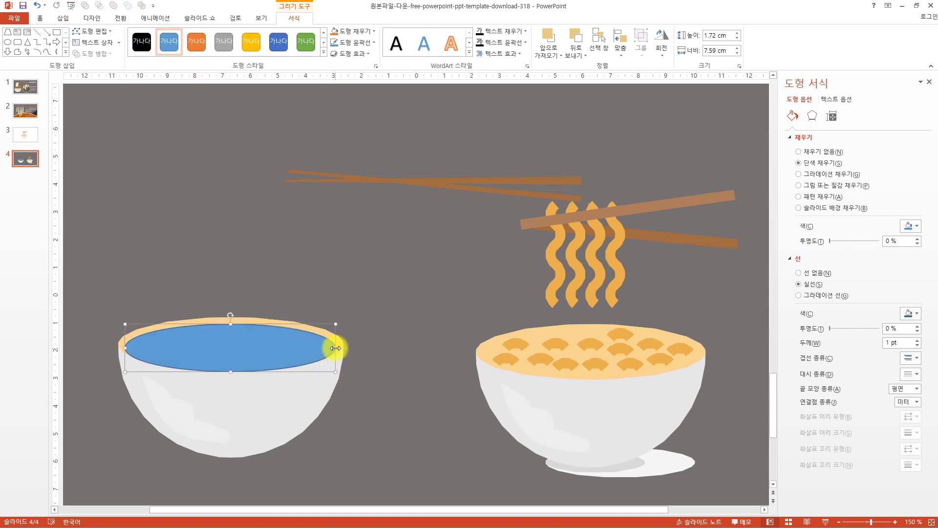
{"action": "left_click", "coordinate": [286, 323]}
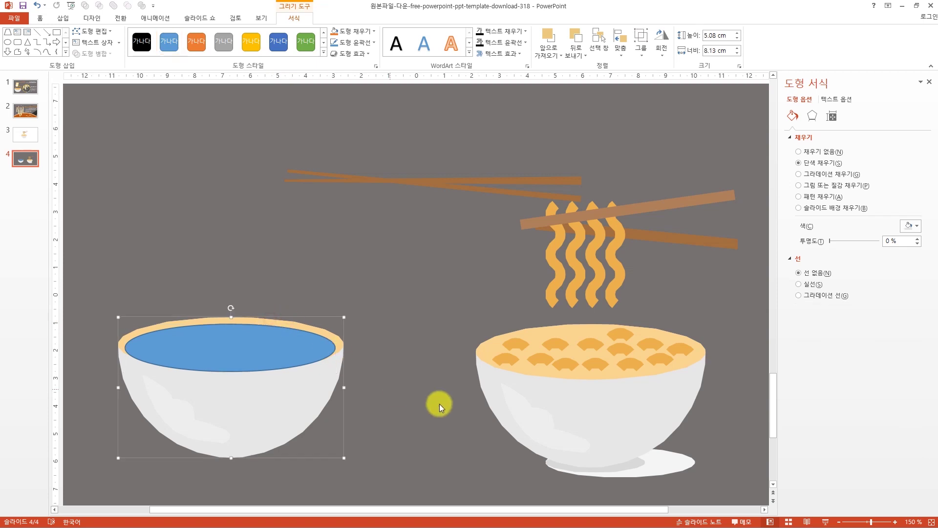
{"action": "left_click", "coordinate": [919, 226]}
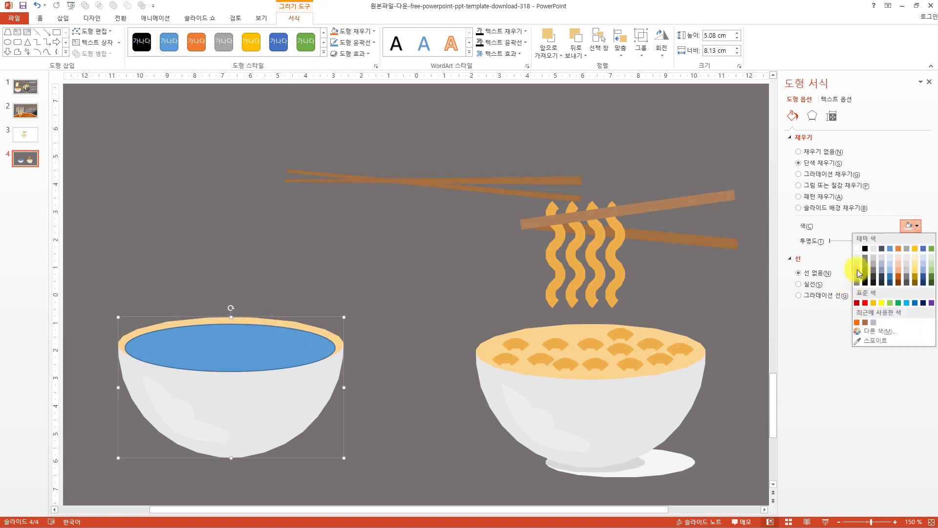
{"action": "left_click", "coordinate": [860, 274]}
{"action": "key", "text": "ctrl+z"}
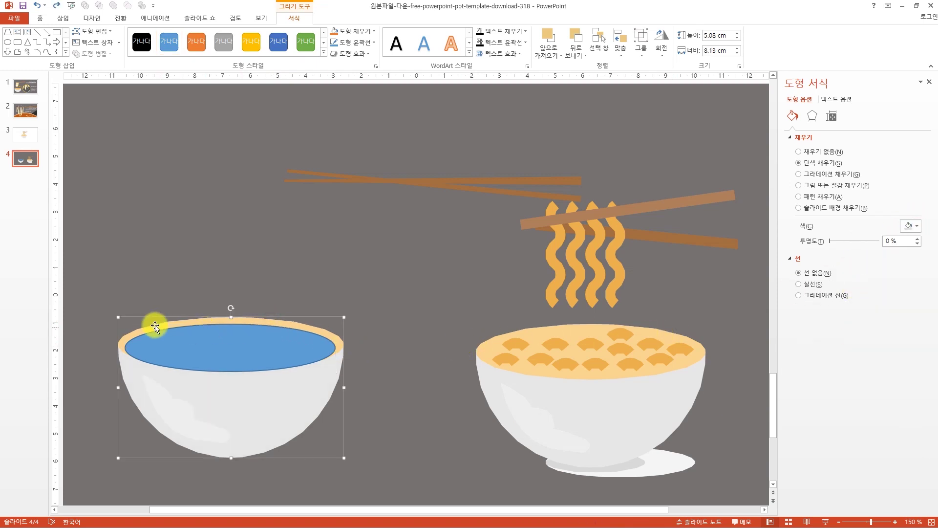
Step: Fill the outer opening ellipse that forms the bowl's rim with a medium grey from the theme colours
{"action": "left_click", "coordinate": [136, 333]}
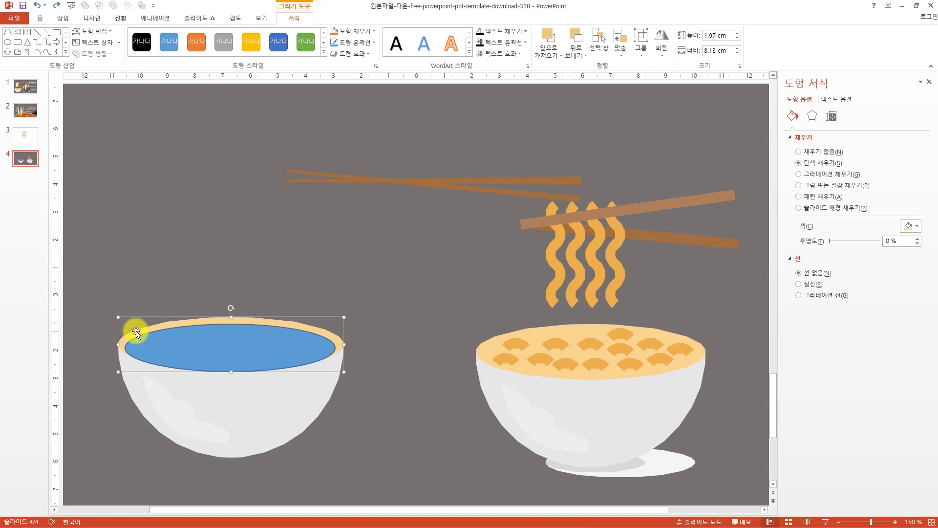
{"action": "left_click", "coordinate": [912, 226]}
{"action": "left_click", "coordinate": [855, 267]}
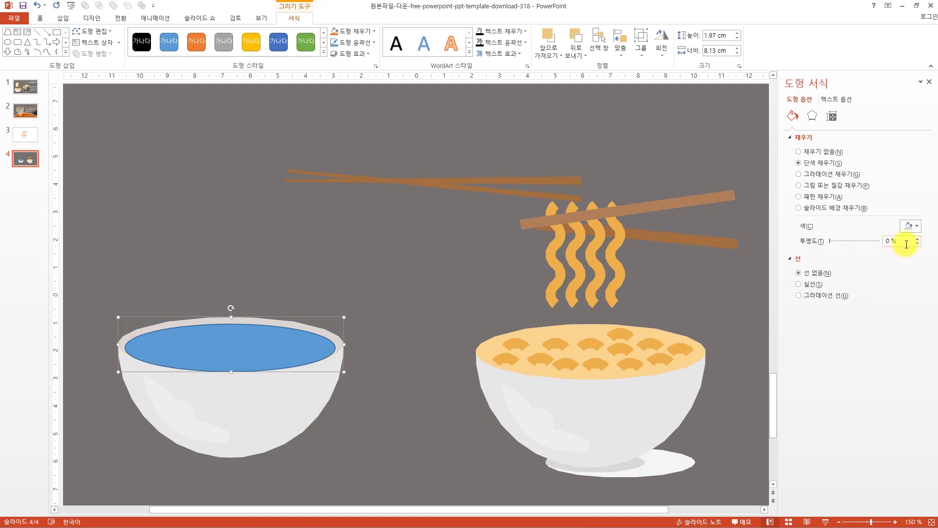
{"action": "left_click", "coordinate": [912, 226]}
{"action": "left_click", "coordinate": [856, 270]}
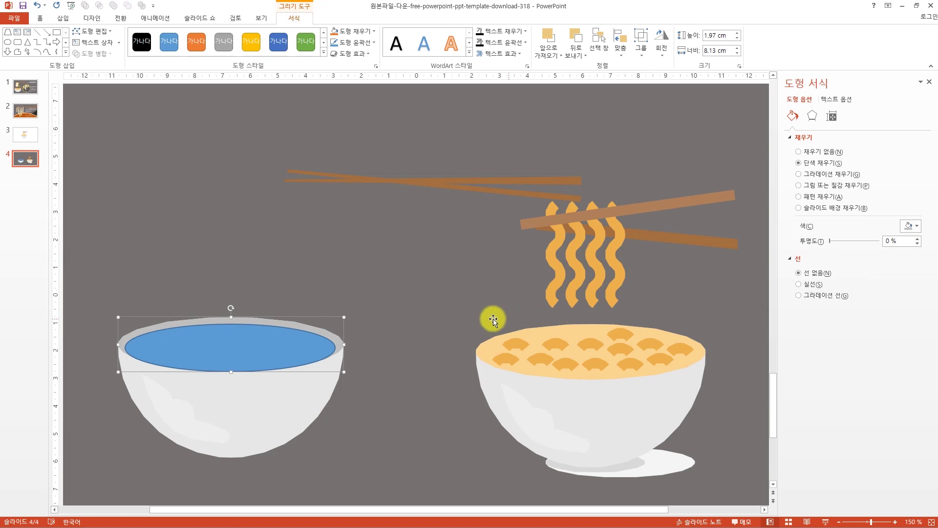
{"action": "left_click", "coordinate": [425, 314]}
Step: Fill the inner ellipse with the recently used bright orange and remove its outline
{"action": "left_click", "coordinate": [272, 336]}
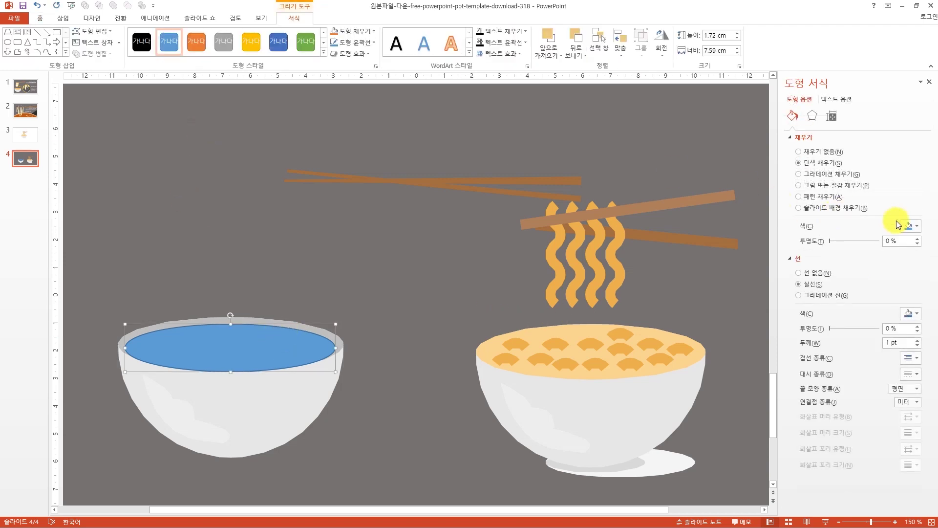
{"action": "left_click", "coordinate": [911, 227]}
{"action": "left_click", "coordinate": [857, 322]}
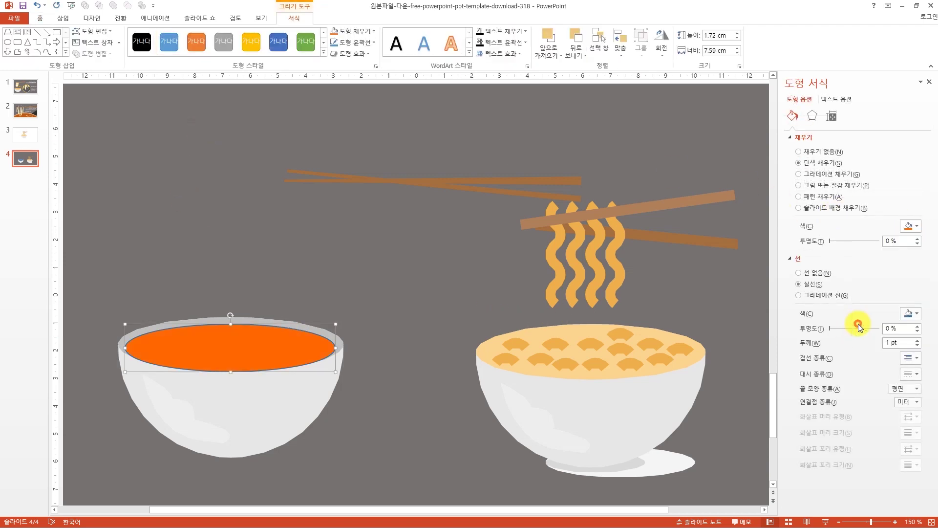
{"action": "left_click", "coordinate": [805, 274]}
{"action": "left_click", "coordinate": [354, 421]}
Step: Nudge the orange soup ellipse slightly upward and widen it to about 7.74 cm so it sits closer to the bowl's rim
{"action": "left_click", "coordinate": [242, 373]}
{"action": "left_click", "coordinate": [366, 398]}
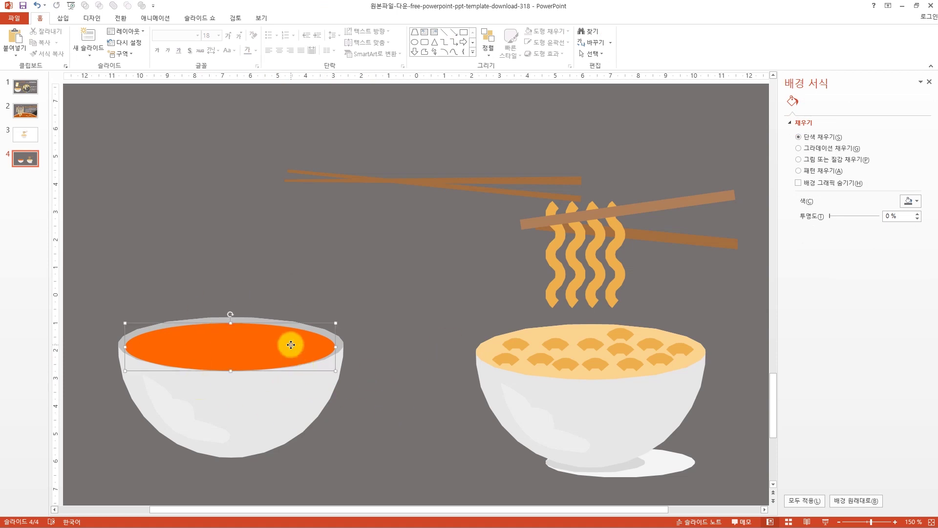
{"action": "left_click", "coordinate": [291, 345]}
{"action": "left_click_drag", "start_coordinate": [336, 345], "coordinate": [340, 345]}
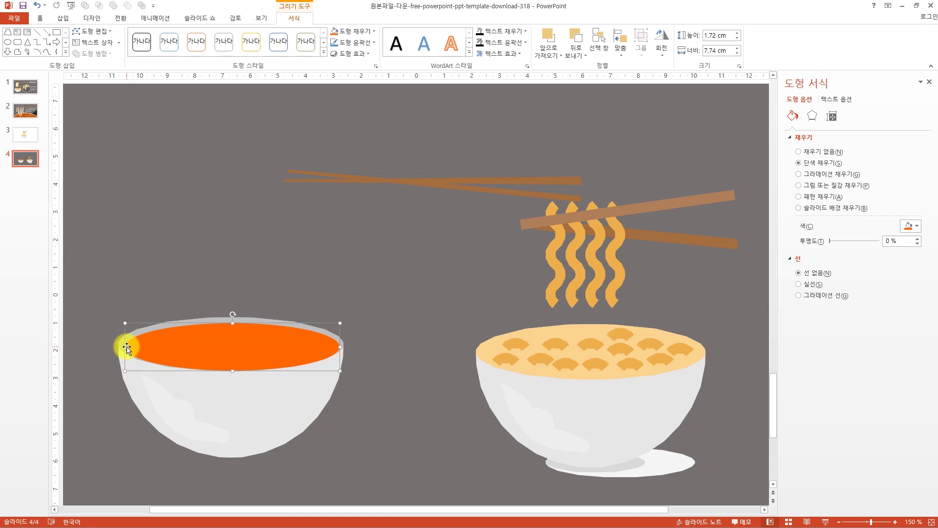
{"action": "left_click", "coordinate": [390, 409]}
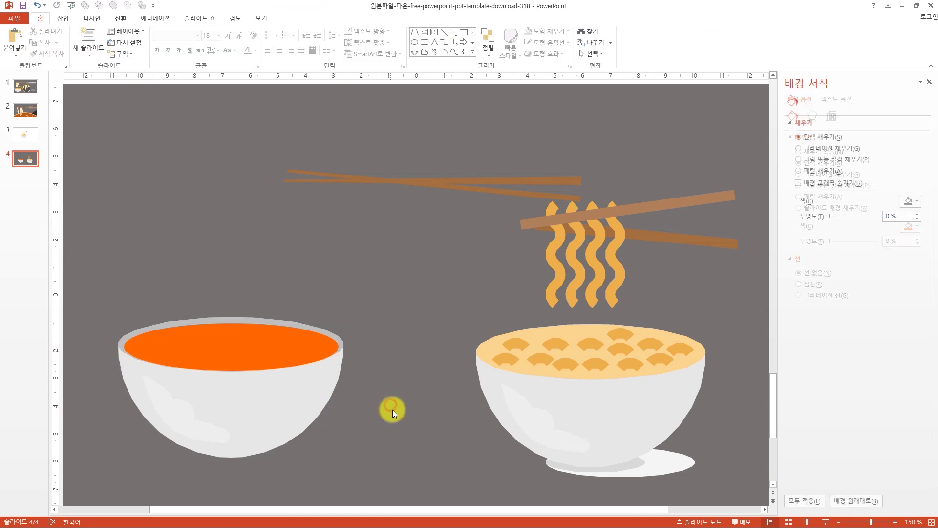
Step: Group all parts of the drawn bowl and move the bowl slightly down and to the left
{"action": "scroll", "coordinate": [394, 438], "scroll_direction": "down", "scroll_amount": 2}
{"action": "left_click", "coordinate": [215, 335]}
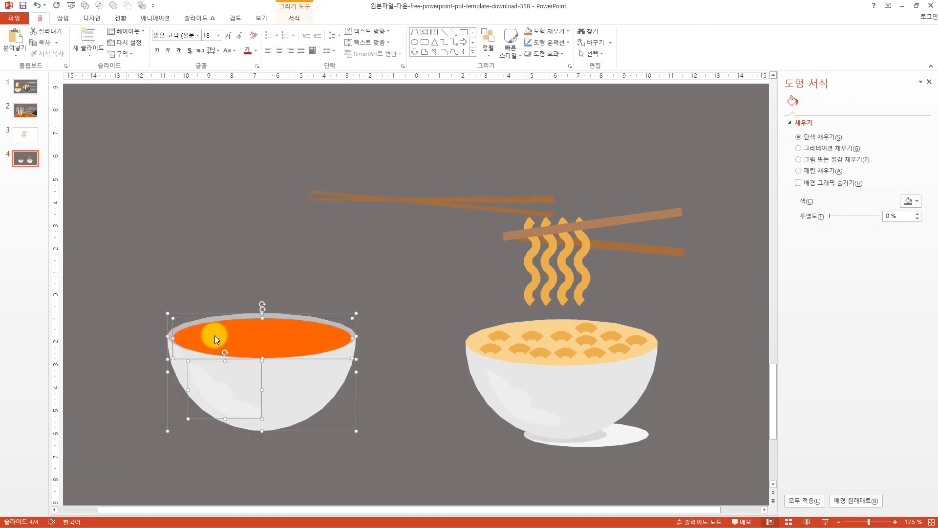
{"action": "right_click", "coordinate": [269, 353]}
{"action": "left_click", "coordinate": [374, 413]}
{"action": "left_click_drag", "start_coordinate": [279, 383], "coordinate": [247, 398]}
Step: Move both tapered chopsticks together to a position above the drawn bowl
{"action": "left_click", "coordinate": [243, 138]}
{"action": "mouse_move", "coordinate": [486, 200]}
{"action": "left_mouse_down"}
{"action": "mouse_move", "coordinate": [571, 223]}
{"action": "mouse_move", "coordinate": [362, 203]}
{"action": "mouse_move", "coordinate": [335, 222]}
{"action": "left_mouse_up"}
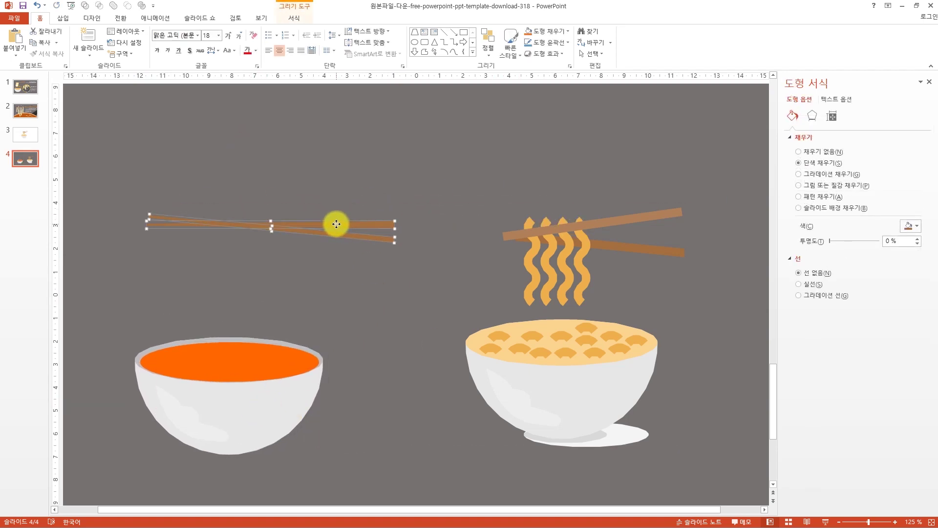
{"action": "left_click", "coordinate": [376, 314]}
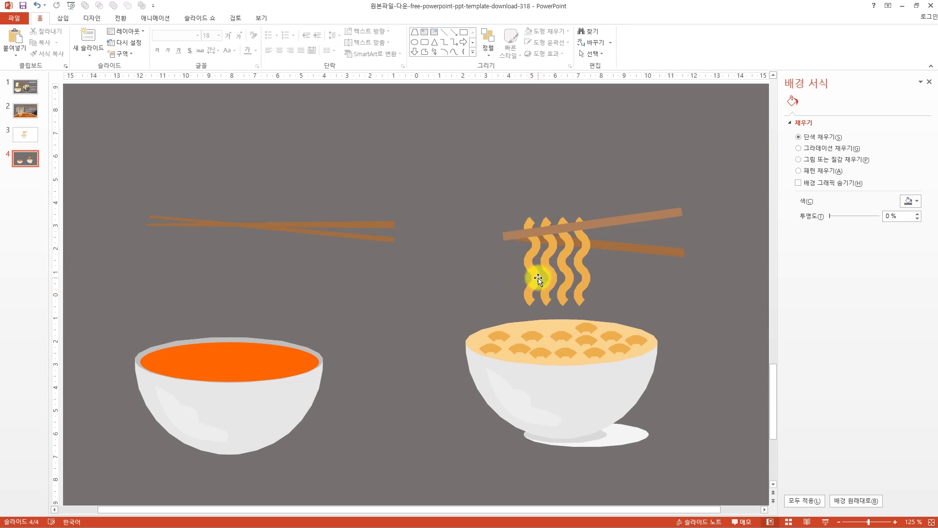
Step: Delete the noodle bowl reference picture from slide 4
{"action": "left_click_drag", "start_coordinate": [446, 153], "coordinate": [772, 507]}
{"action": "key", "text": "Delete"}
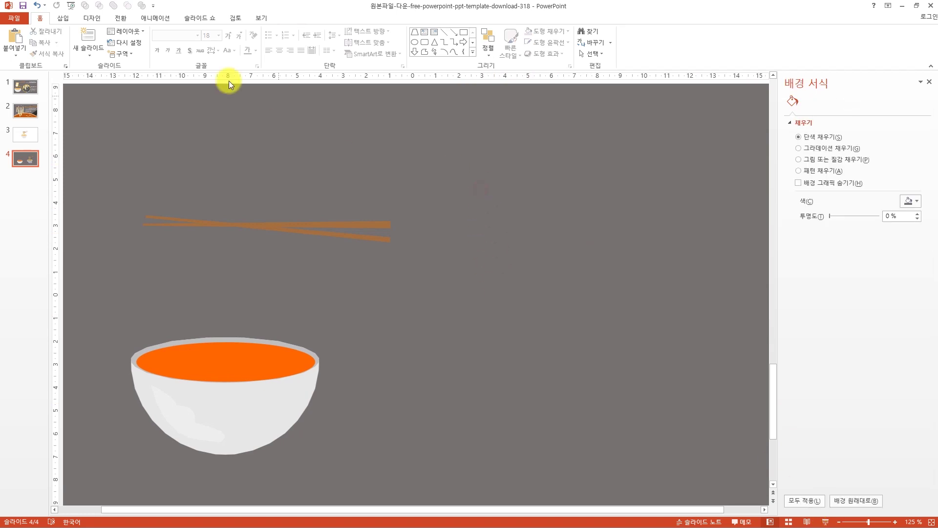
Step: Draw a wave shape about 7.26 cm wide and 1.84 cm high between the chopsticks and the bowl
{"action": "left_click", "coordinate": [65, 18]}
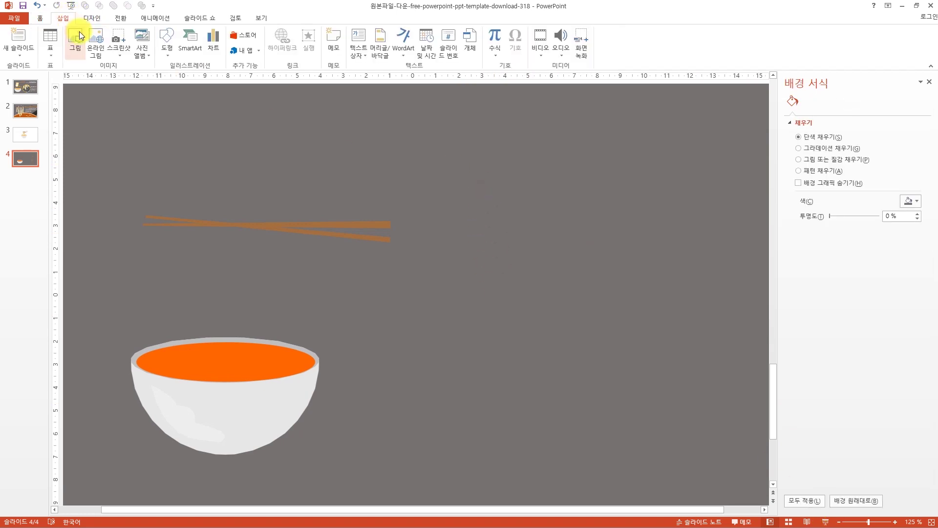
{"action": "left_click", "coordinate": [207, 53]}
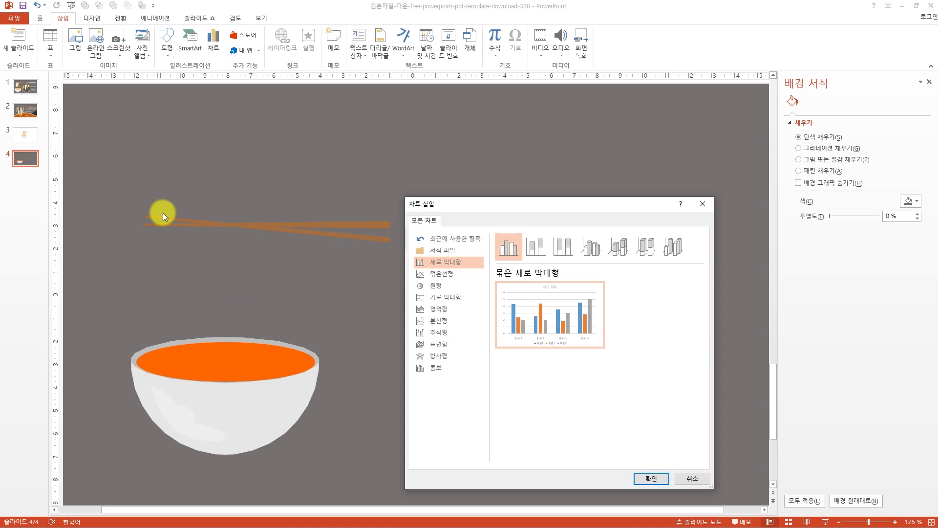
{"action": "left_click", "coordinate": [680, 478]}
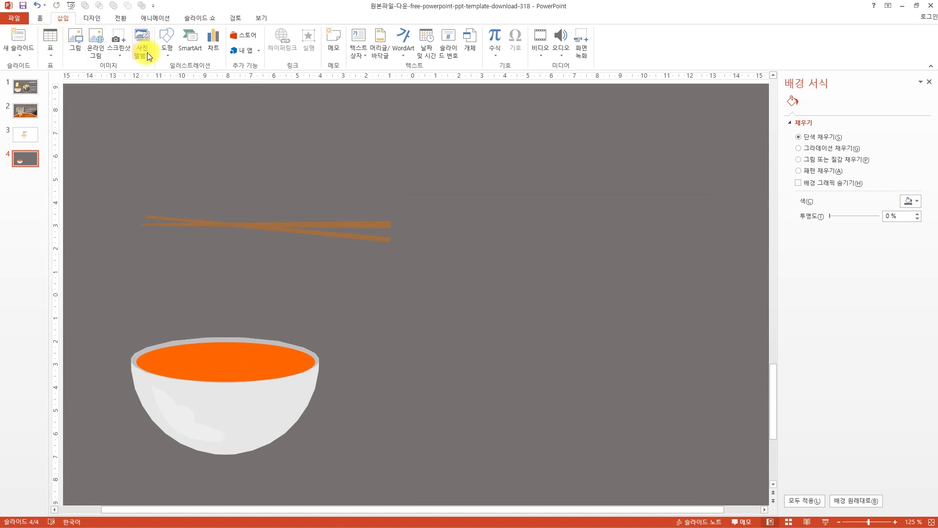
{"action": "left_click", "coordinate": [166, 49]}
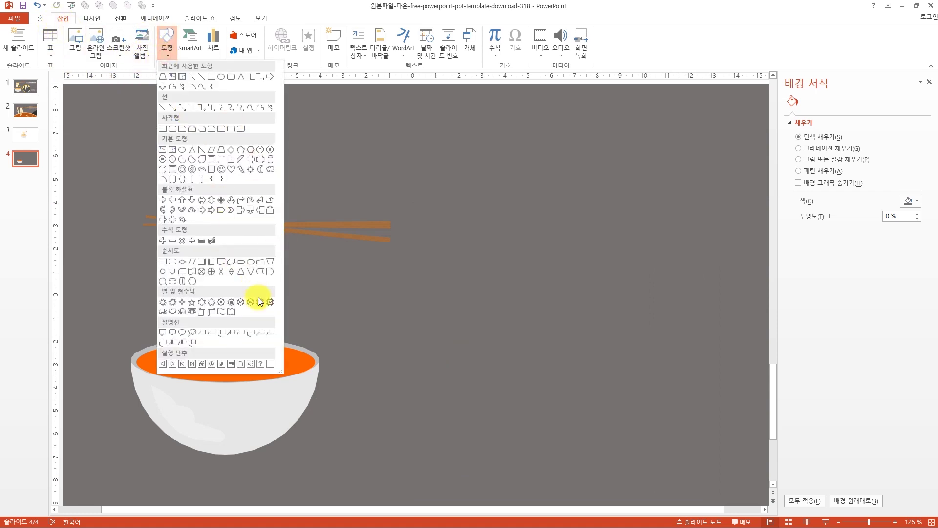
{"action": "left_click", "coordinate": [222, 316]}
{"action": "mouse_move", "coordinate": [257, 272]}
{"action": "left_mouse_down"}
{"action": "mouse_move", "coordinate": [349, 321]}
{"action": "mouse_move", "coordinate": [425, 311]}
{"action": "left_mouse_up"}
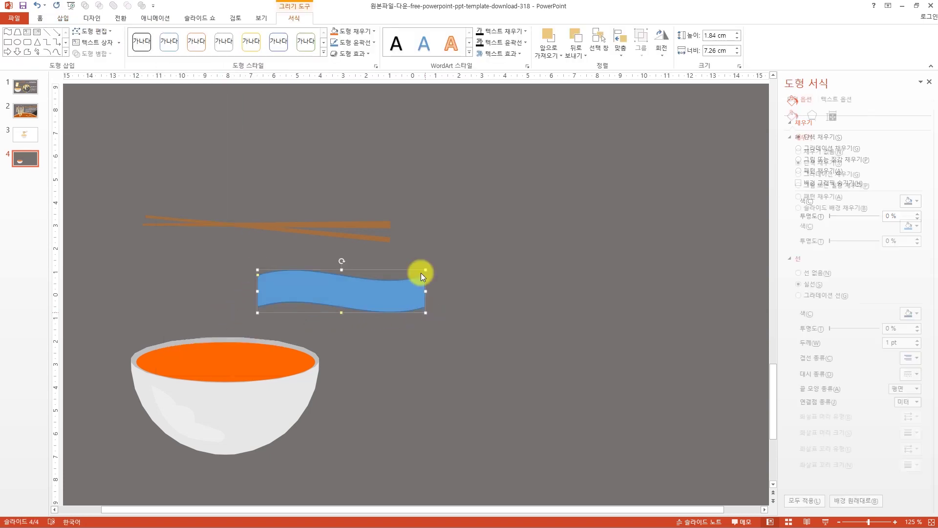
Step: Rotate the wave shape 90 degrees so it stands upright, and place it below the chopsticks over the bowl
{"action": "key", "text": "alt+Right"}
{"action": "key", "text": "alt+Right"}
{"action": "key", "text": "alt+Right"}
{"action": "key", "text": "alt+Right"}
{"action": "key", "text": "alt+Right"}
{"action": "key", "text": "alt+Right"}
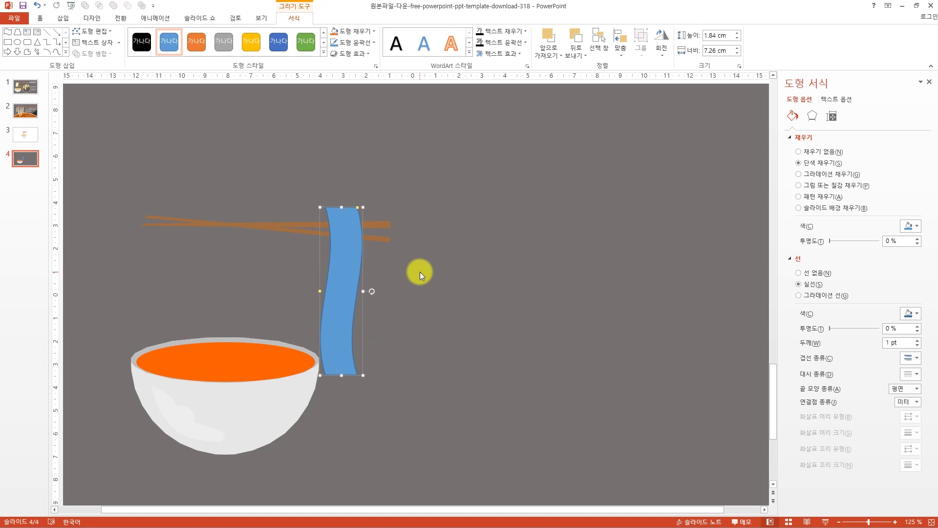
{"action": "left_click_drag", "start_coordinate": [339, 250], "coordinate": [207, 285]}
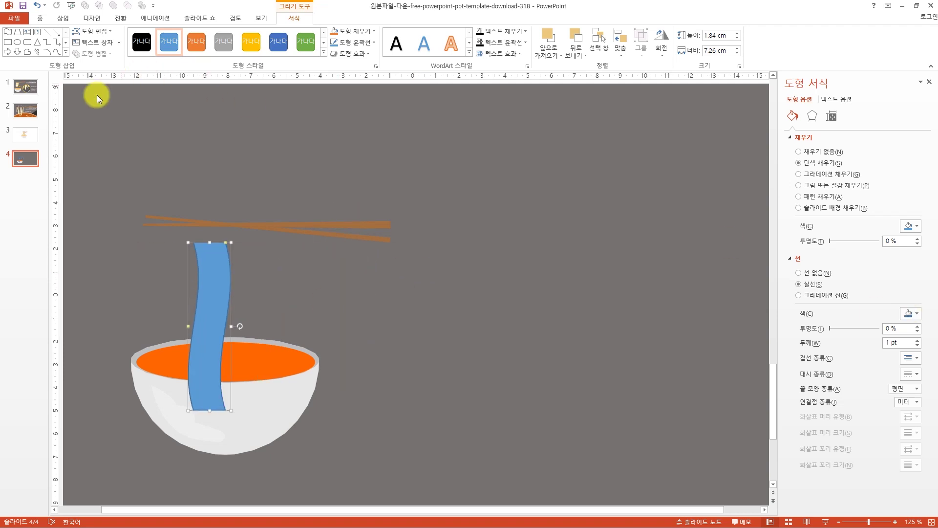
Step: Copy the noodle bowl picture from slide 3 back to slide 4 and place it to the right of the drawn bowl
{"action": "left_click", "coordinate": [20, 139]}
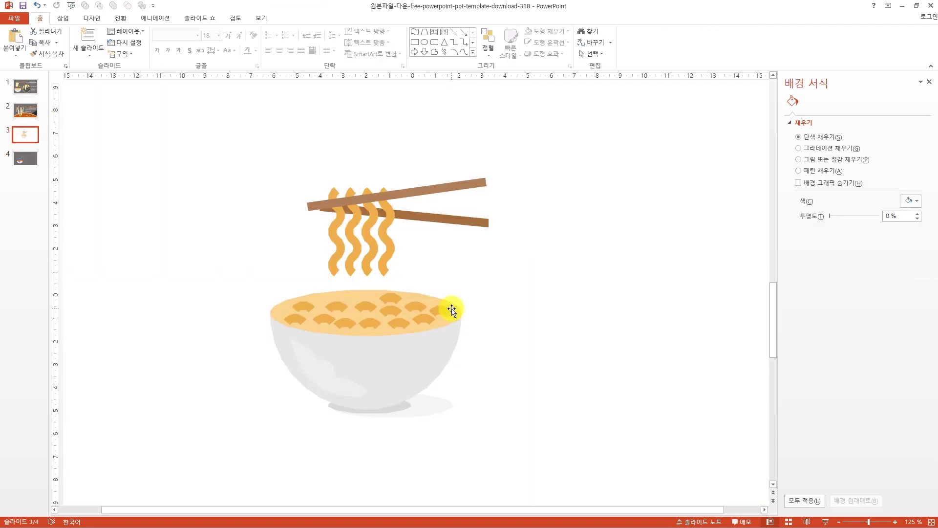
{"action": "left_click", "coordinate": [450, 306]}
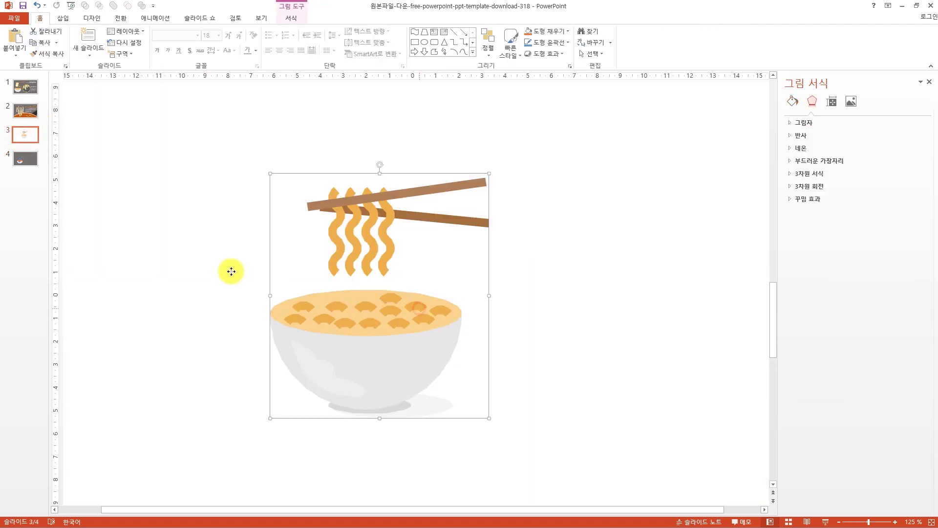
{"action": "key", "text": "ctrl+c"}
{"action": "left_click", "coordinate": [83, 184]}
{"action": "scroll", "coordinate": [126, 195], "scroll_direction": "down", "scroll_amount": 1}
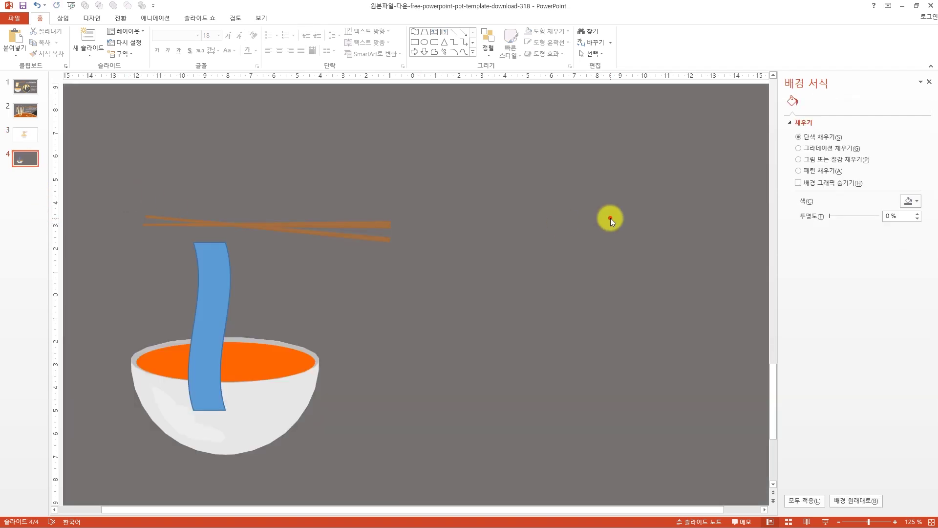
{"action": "key", "text": "ctrl+v"}
{"action": "left_click_drag", "start_coordinate": [323, 300], "coordinate": [538, 313]}
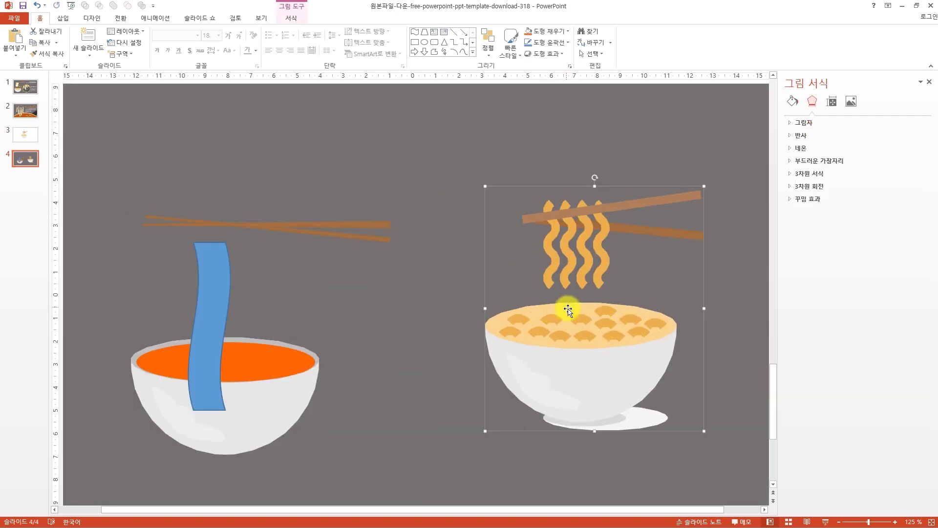
Step: Fill the upright wave shape with the pale yellow sampled by eyedropper from the reference picture's soup
{"action": "left_click", "coordinate": [216, 289]}
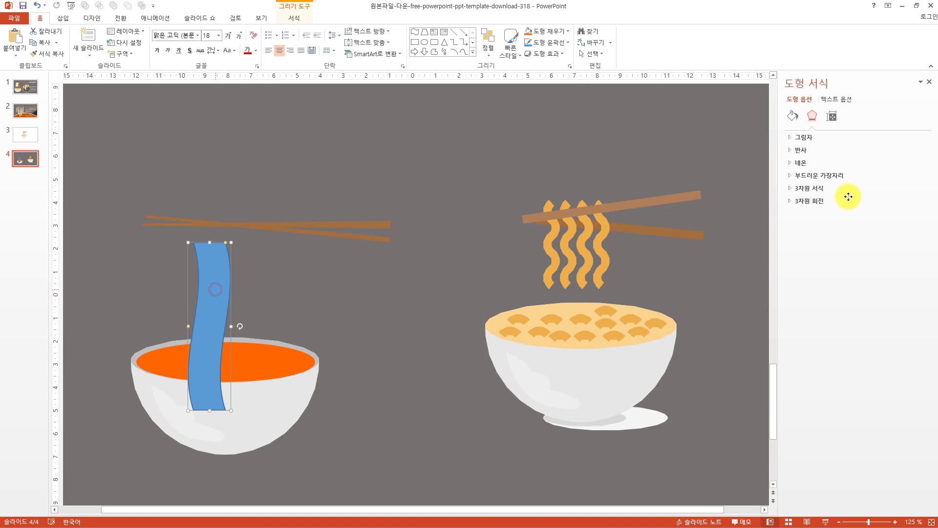
{"action": "left_click", "coordinate": [822, 138]}
{"action": "left_click", "coordinate": [790, 116]}
{"action": "left_click", "coordinate": [910, 226]}
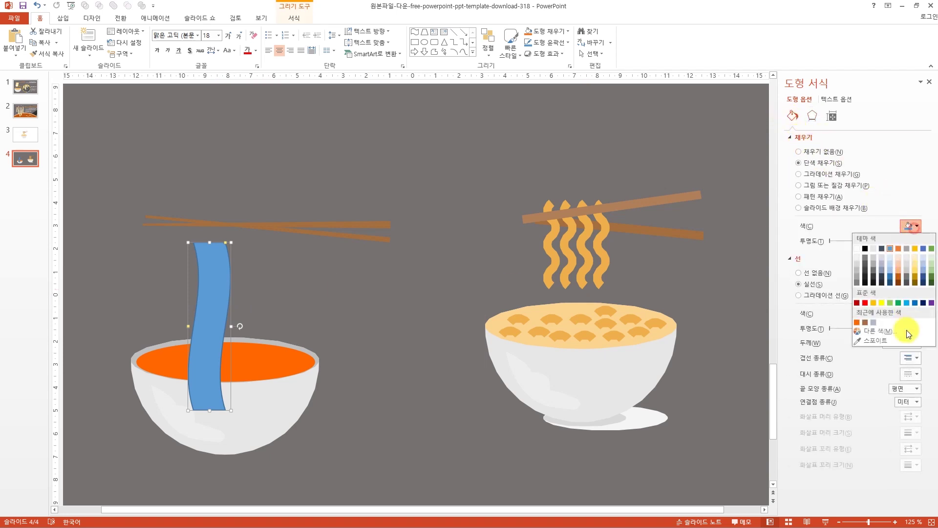
{"action": "left_click", "coordinate": [877, 341]}
{"action": "left_click", "coordinate": [566, 306]}
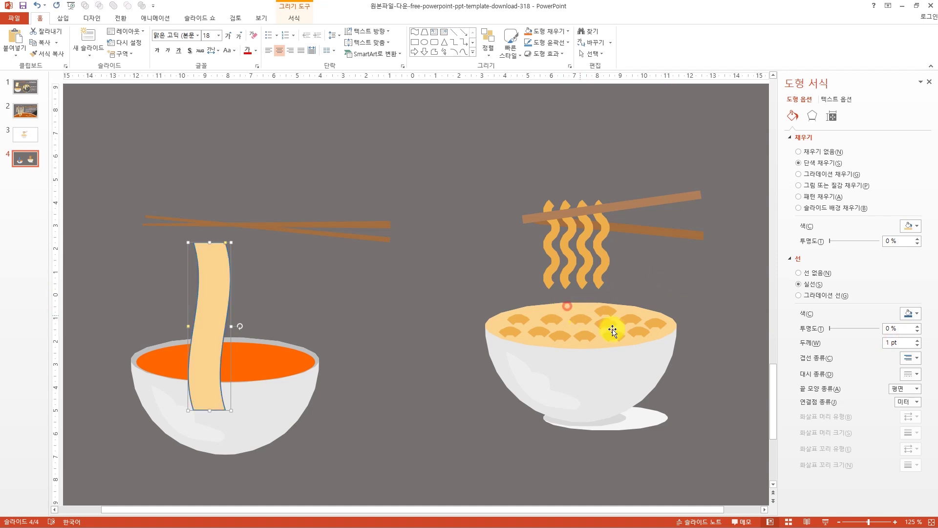
Step: Shrink the wave shape into a narrower, shorter noodle strand and hang it across the chopstick tips above the bowl
{"action": "left_click_drag", "start_coordinate": [230, 410], "coordinate": [219, 395]}
{"action": "left_click_drag", "start_coordinate": [210, 300], "coordinate": [195, 268]}
{"action": "left_click_drag", "start_coordinate": [201, 359], "coordinate": [198, 325]}
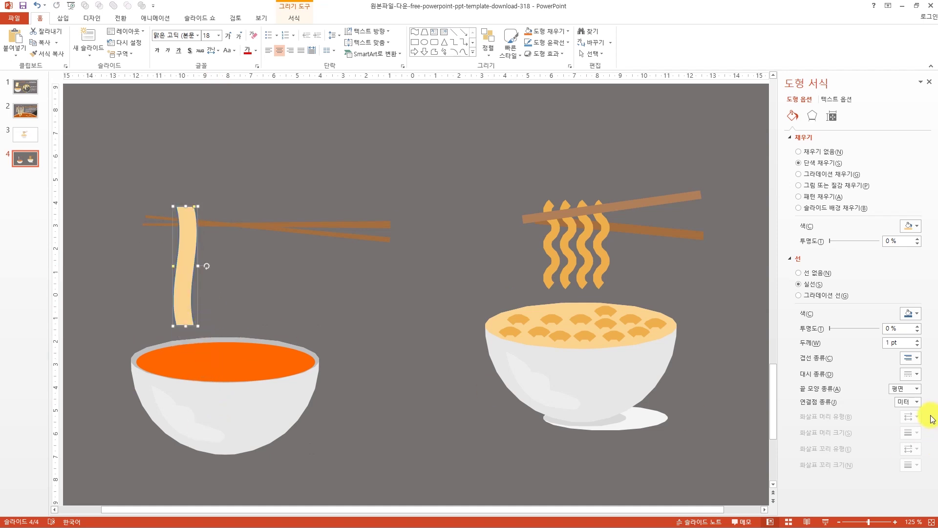
Step: Give the noodle strand's outline round joins and a width of 4.75 pt
{"action": "left_click", "coordinate": [917, 314]}
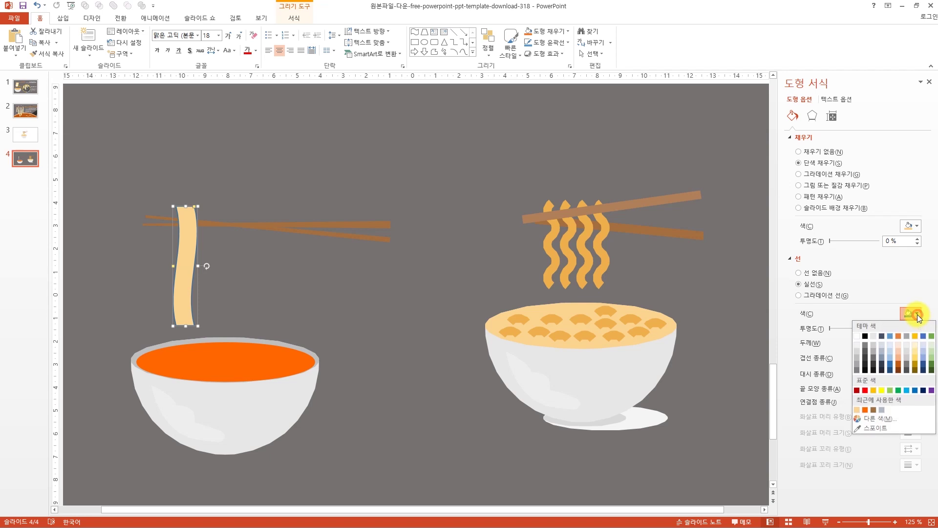
{"action": "left_click", "coordinate": [864, 411]}
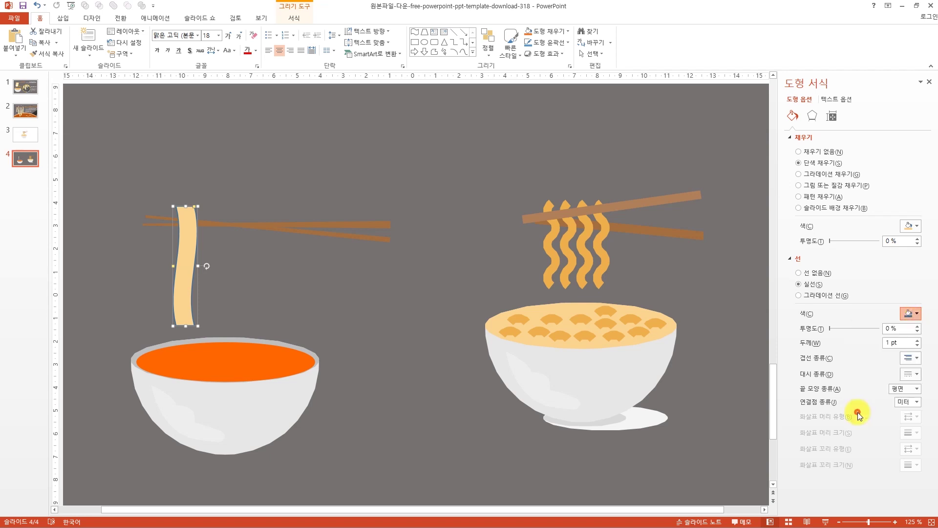
{"action": "left_click", "coordinate": [917, 402]}
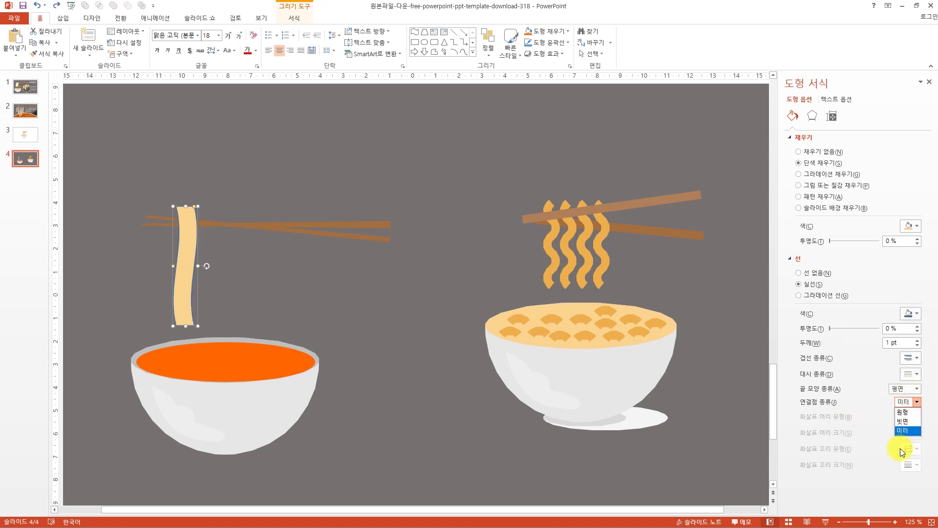
{"action": "left_click", "coordinate": [904, 413]}
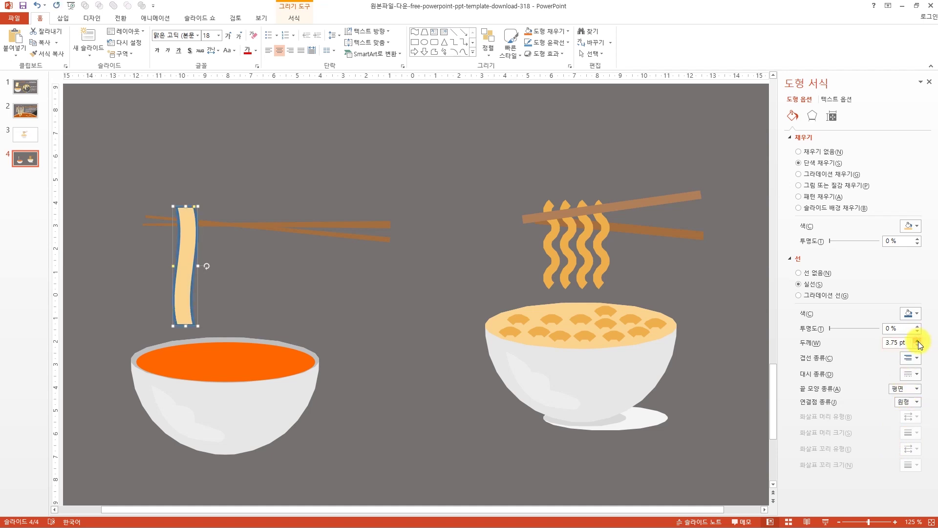
{"action": "left_click", "coordinate": [918, 341]}
{"action": "left_click", "coordinate": [919, 341]}
{"action": "left_click", "coordinate": [919, 340]}
{"action": "left_click", "coordinate": [918, 340]}
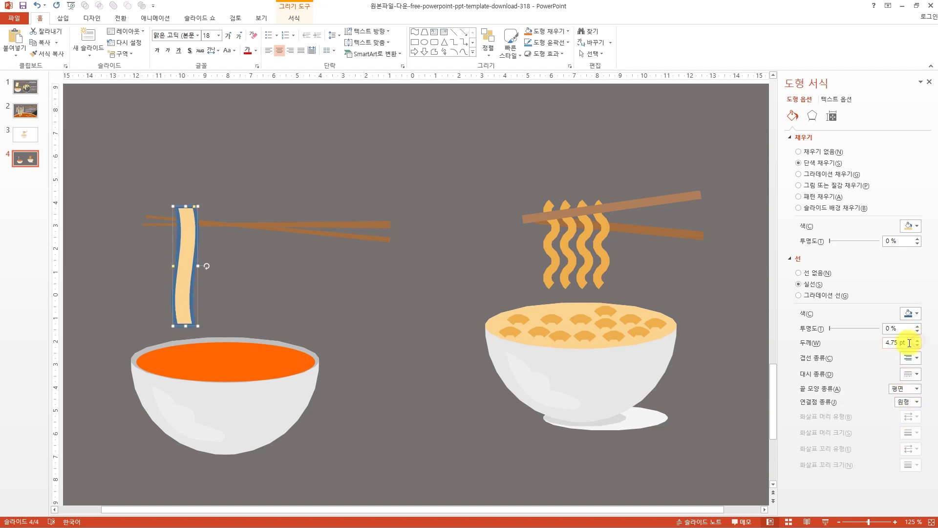
Step: Recolour the noodle strand's outline with the same recently used pale yellow as its fill
{"action": "left_click", "coordinate": [917, 315]}
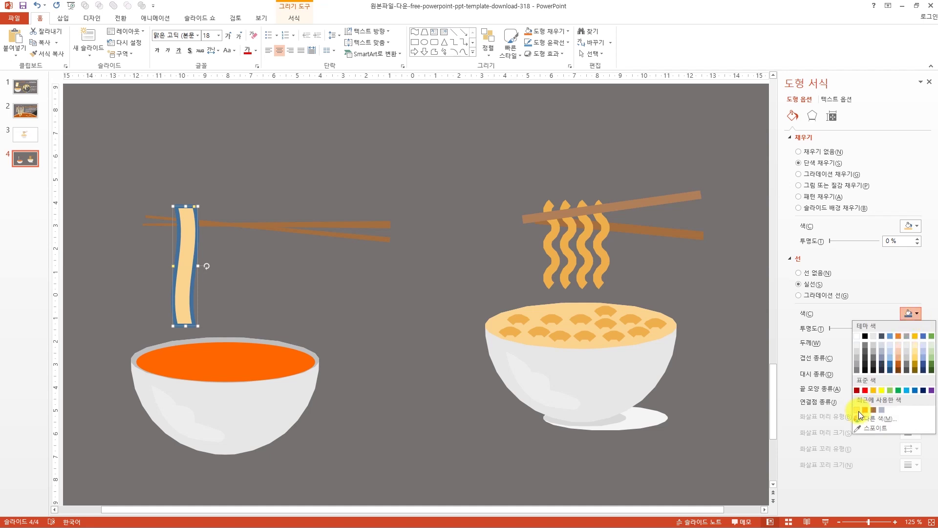
{"action": "left_click", "coordinate": [858, 411]}
{"action": "left_click", "coordinate": [309, 175]}
{"action": "left_click", "coordinate": [188, 239]}
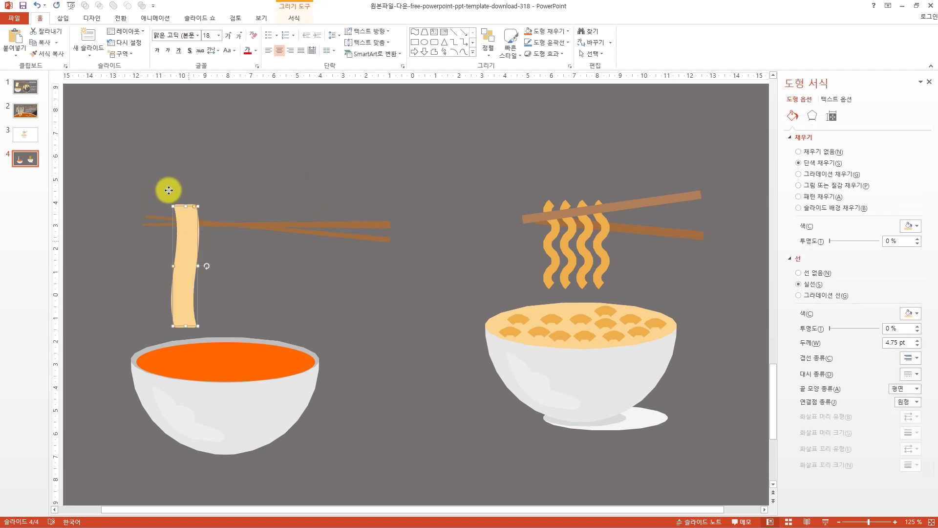
Step: Shrink the noodle strand slightly and duplicate it into a row of five strands hanging along the chopsticks
{"action": "scroll", "coordinate": [163, 192], "scroll_direction": "up", "scroll_amount": 17, "text": "ctrl"}
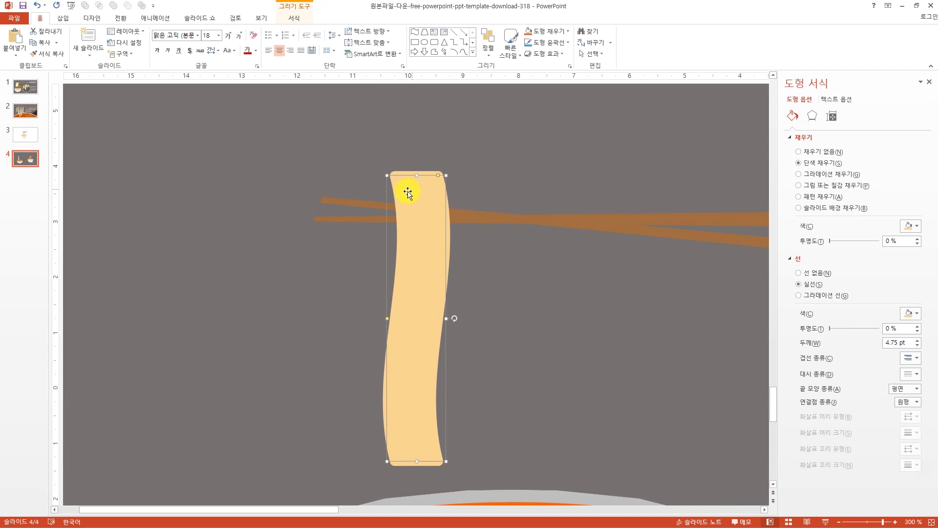
{"action": "left_click_drag", "start_coordinate": [446, 461], "coordinate": [437, 436]}
{"action": "left_click_drag", "start_coordinate": [426, 265], "coordinate": [483, 265]}
{"action": "key", "text": "ctrl+v"}
{"action": "key", "text": "ctrl+v"}
{"action": "left_click_drag", "start_coordinate": [446, 299], "coordinate": [663, 289]}
{"action": "key", "text": "ctrl+v"}
{"action": "key", "text": "ctrl+v"}
{"action": "scroll", "coordinate": [664, 288], "scroll_direction": "down", "scroll_amount": 5, "text": "ctrl"}
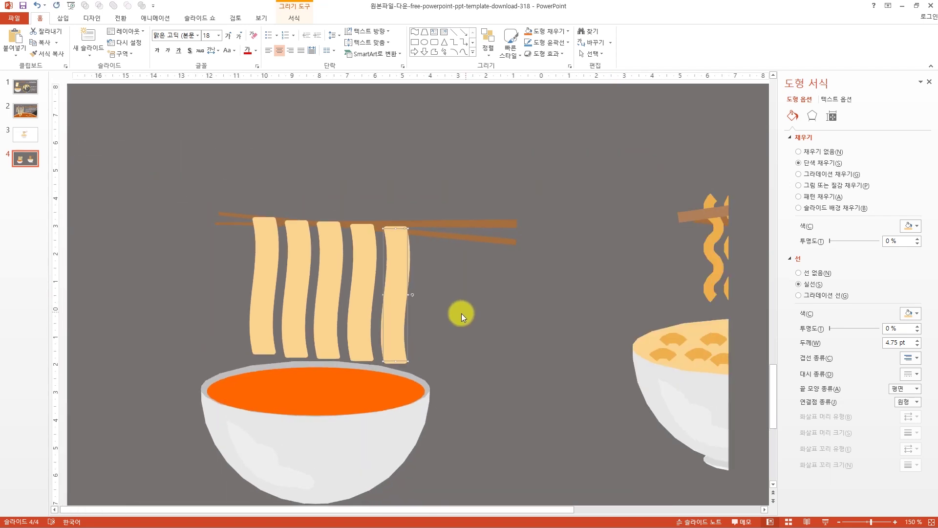
Step: Shorten every strand except the second to uneven lengths, making the rightmost one the shortest
{"action": "left_click_drag", "start_coordinate": [396, 360], "coordinate": [392, 320]}
{"action": "left_click", "coordinate": [364, 362]}
{"action": "left_click_drag", "start_coordinate": [363, 357], "coordinate": [360, 336]}
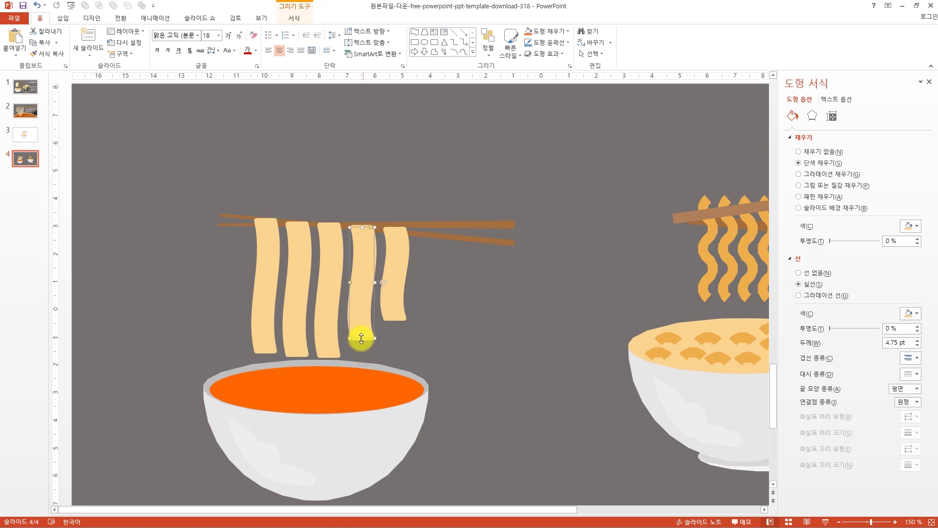
{"action": "left_click", "coordinate": [293, 350]}
{"action": "left_click", "coordinate": [263, 352]}
{"action": "left_click_drag", "start_coordinate": [265, 351], "coordinate": [264, 320]}
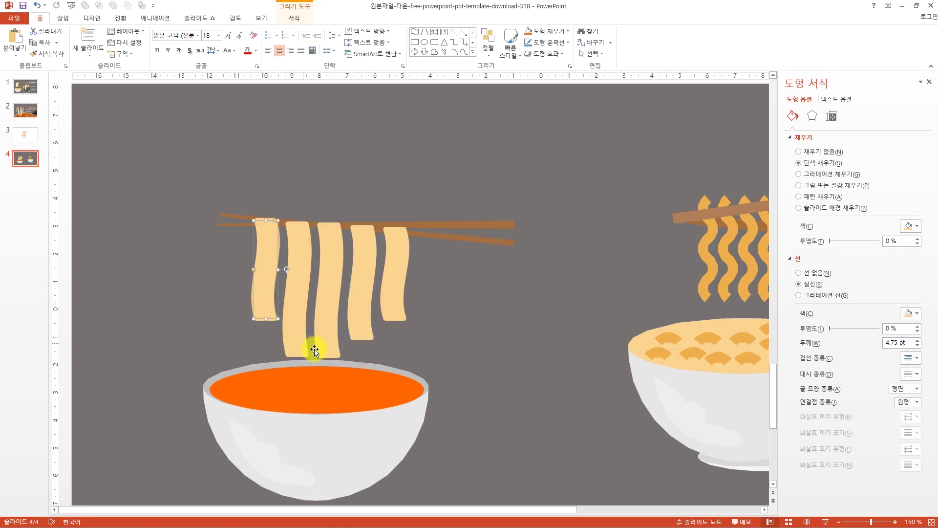
{"action": "left_click", "coordinate": [331, 358]}
{"action": "left_click_drag", "start_coordinate": [330, 355], "coordinate": [405, 305]}
{"action": "left_click", "coordinate": [360, 318]}
{"action": "left_click", "coordinate": [450, 319]}
{"action": "left_click", "coordinate": [398, 320]}
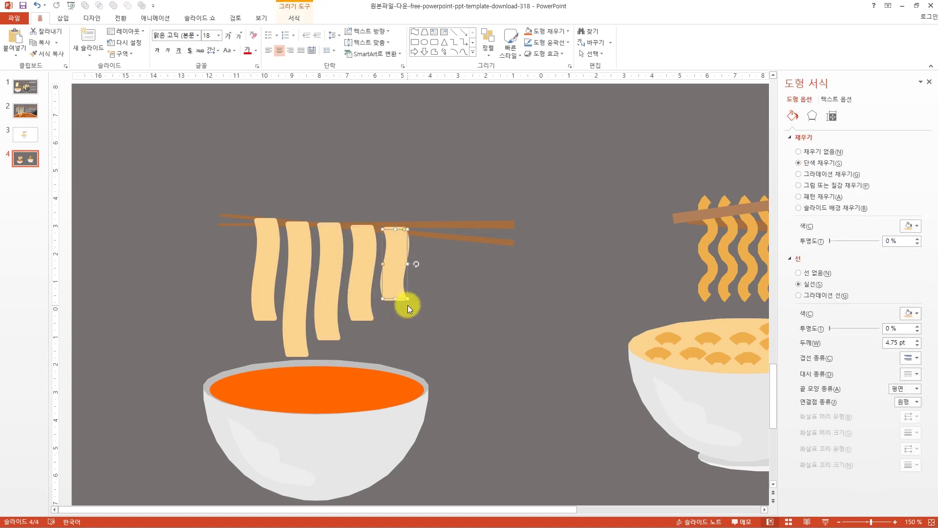
Step: Compare with the noodles on slide 1, and narrow all five strands on slide 4 together to thinner noodles
{"action": "left_click", "coordinate": [22, 88]}
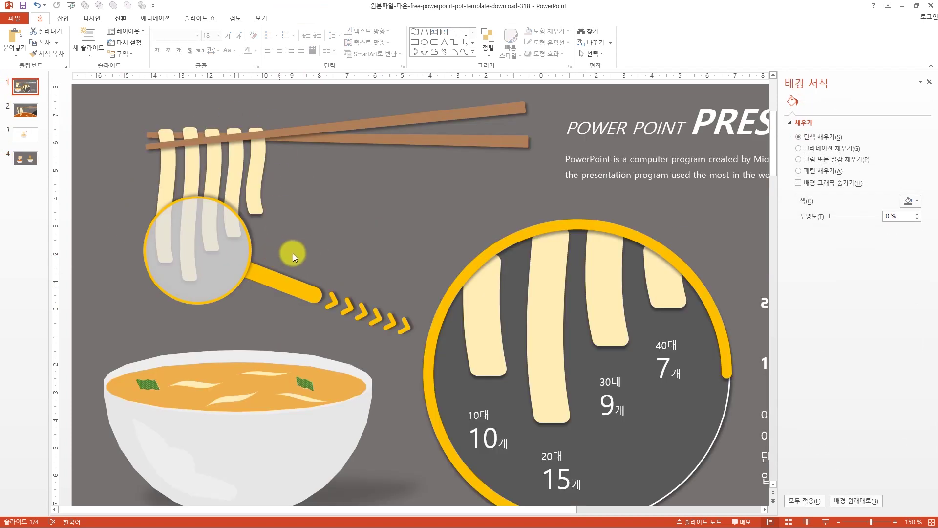
{"action": "left_click", "coordinate": [36, 157]}
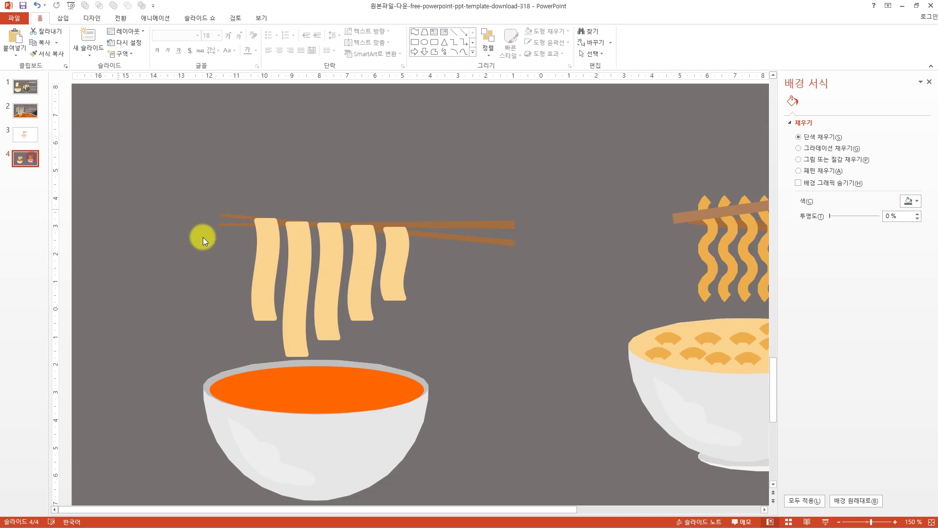
{"action": "left_click_drag", "start_coordinate": [244, 168], "coordinate": [436, 377]}
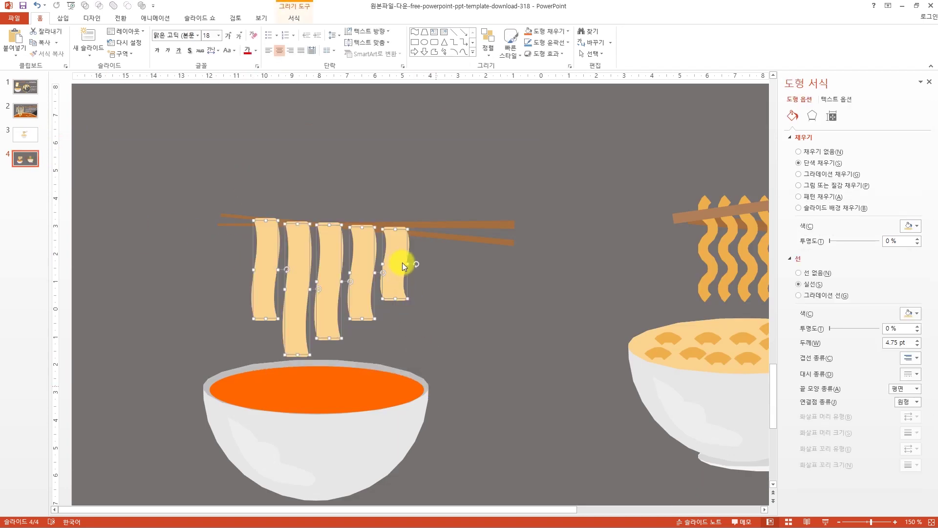
{"action": "left_click_drag", "start_coordinate": [408, 263], "coordinate": [398, 265]}
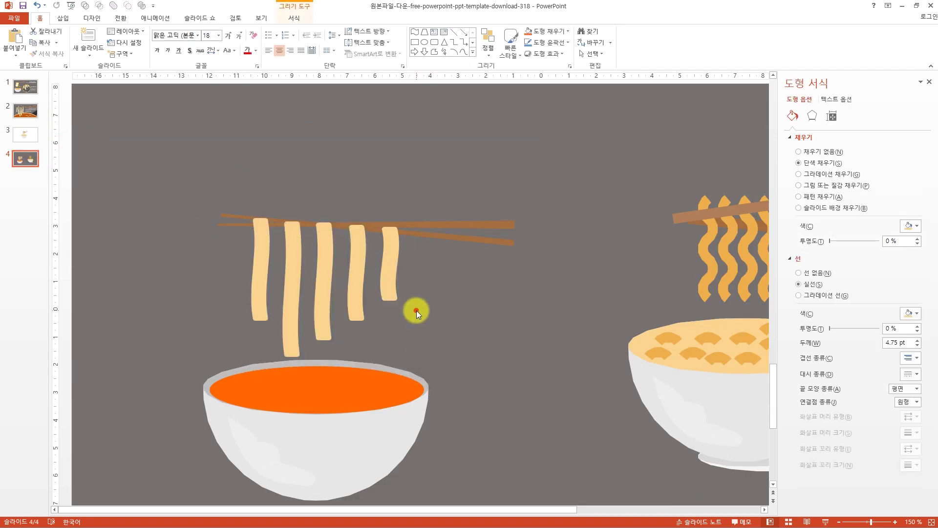
{"action": "left_click", "coordinate": [415, 330]}
Step: Move the rightmost strand closer to its neighbour and distribute all five strands horizontally at equal spacing
{"action": "left_click_drag", "start_coordinate": [448, 369], "coordinate": [359, 185]}
{"action": "left_click_drag", "start_coordinate": [387, 252], "coordinate": [381, 270]}
{"action": "left_click_drag", "start_coordinate": [231, 180], "coordinate": [401, 341]}
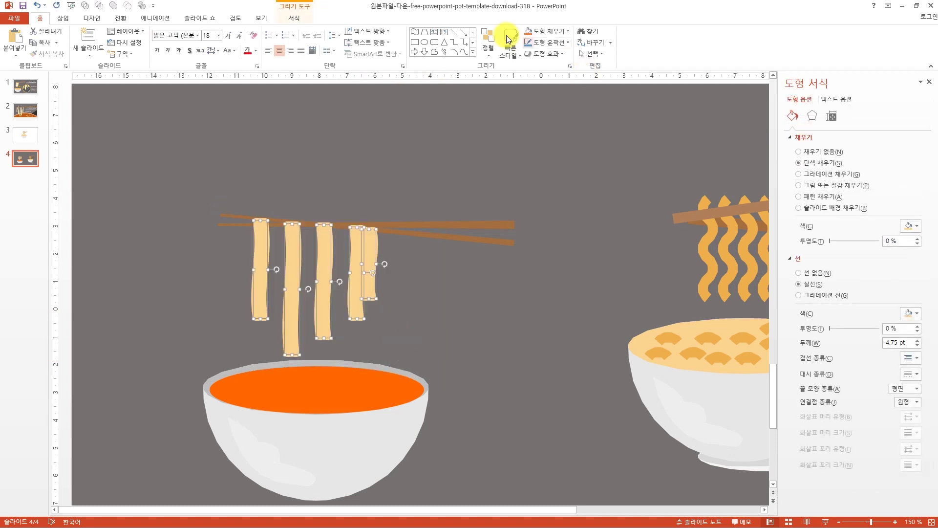
{"action": "left_click", "coordinate": [293, 18]}
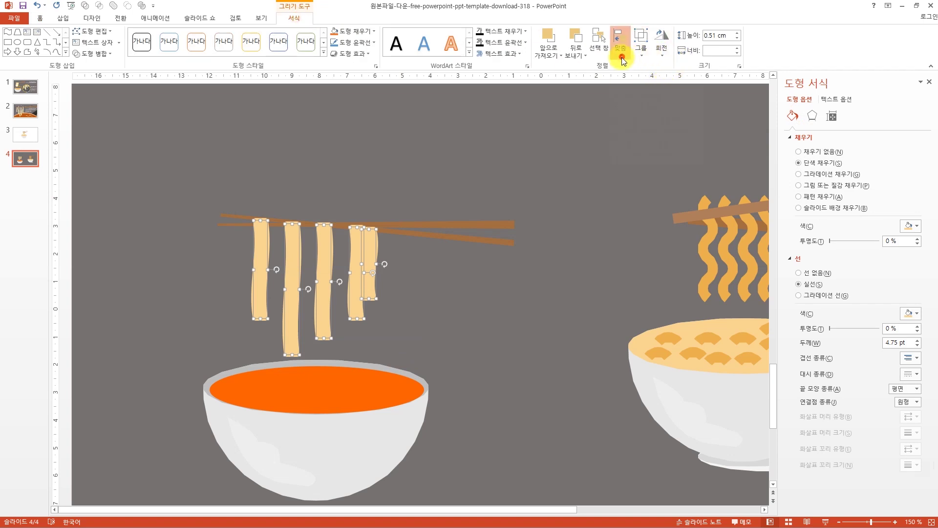
{"action": "left_click", "coordinate": [621, 47]}
{"action": "left_click", "coordinate": [649, 138]}
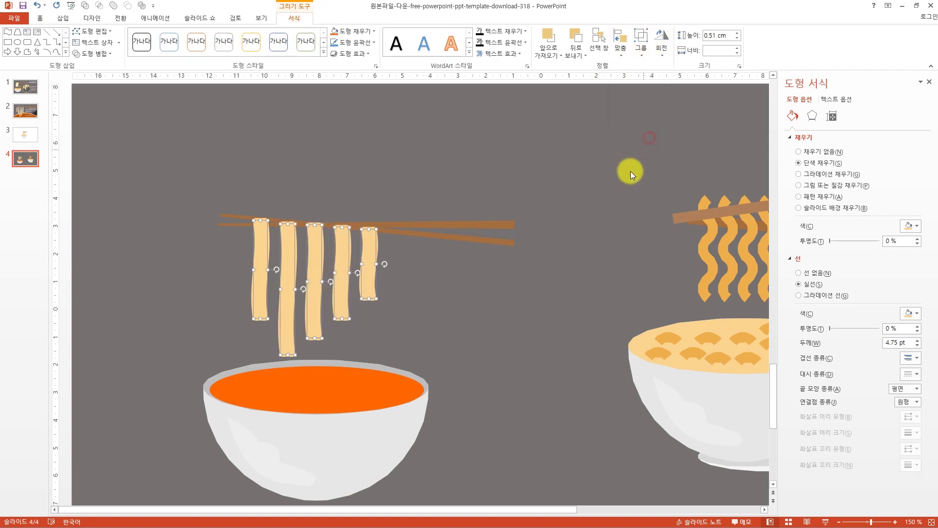
{"action": "left_click", "coordinate": [248, 156]}
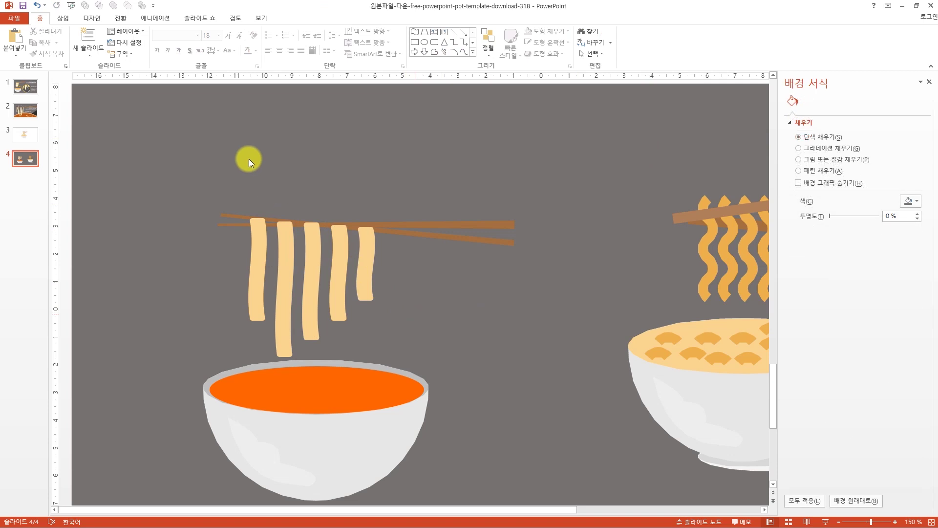
Step: Bring the front chopstick in front of the noodles and shift all five strands up slightly
{"action": "scroll", "coordinate": [426, 336], "scroll_direction": "down", "scroll_amount": 2}
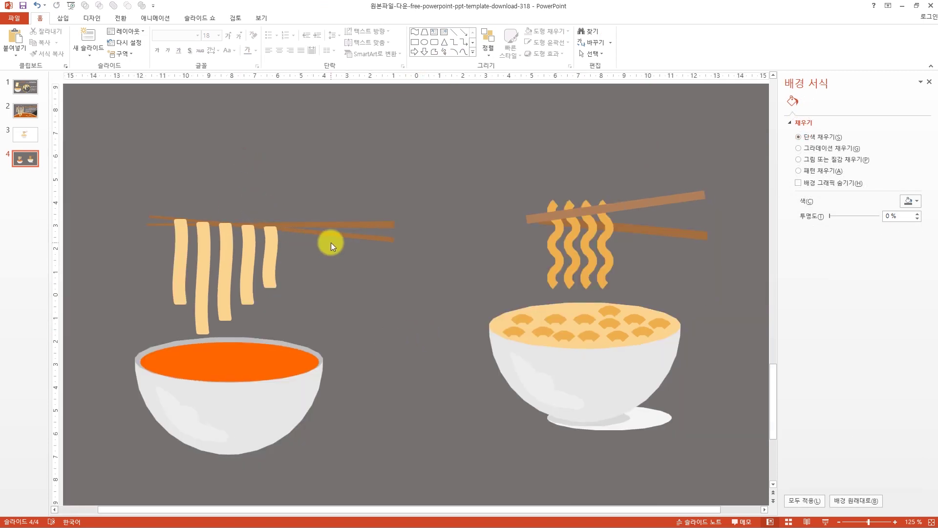
{"action": "left_click", "coordinate": [320, 235]}
{"action": "right_click", "coordinate": [320, 235]}
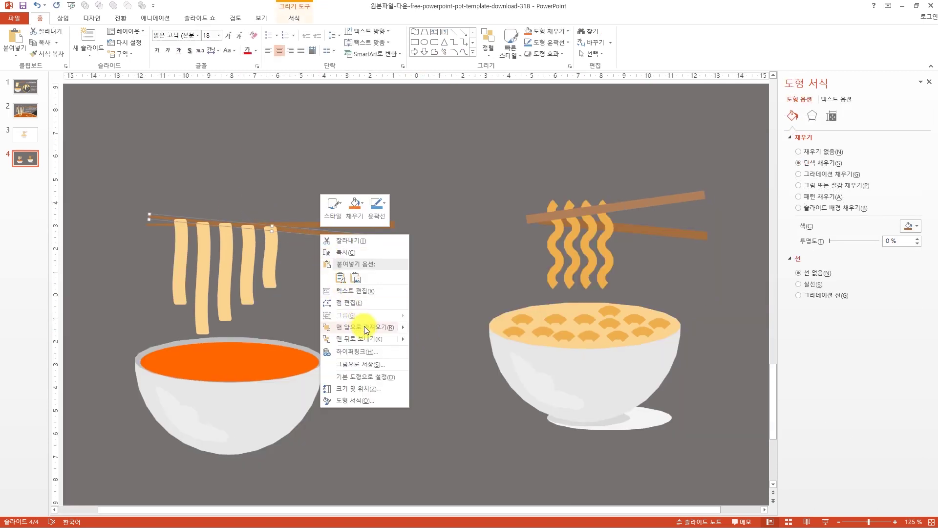
{"action": "left_click", "coordinate": [408, 304]}
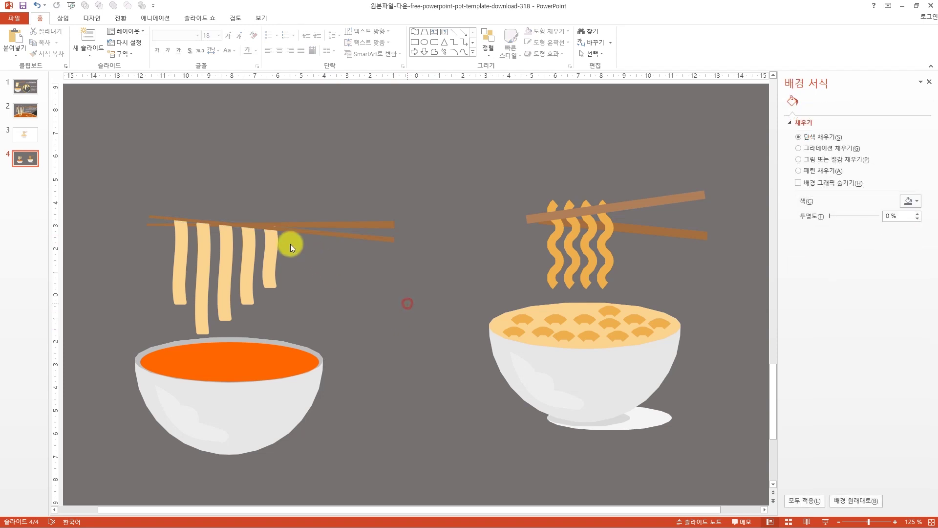
{"action": "left_click_drag", "start_coordinate": [171, 178], "coordinate": [312, 348]}
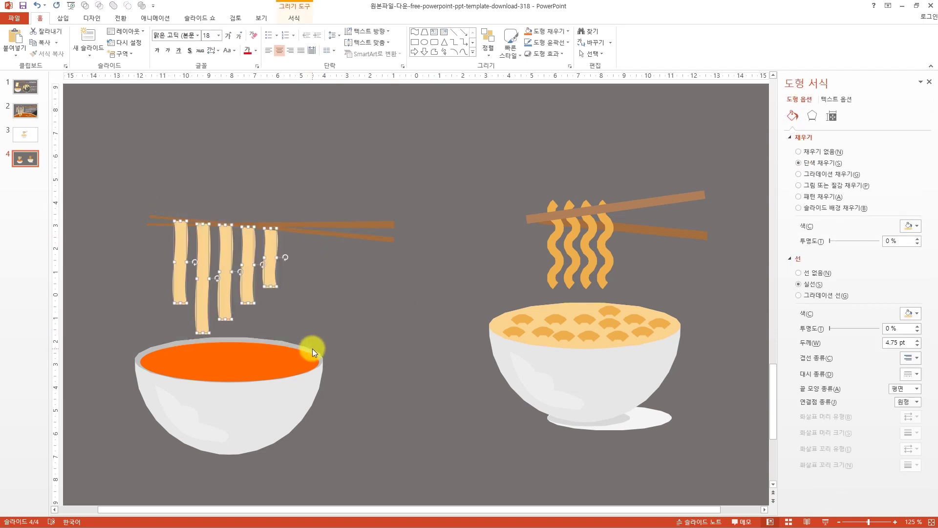
{"action": "left_click", "coordinate": [347, 303]}
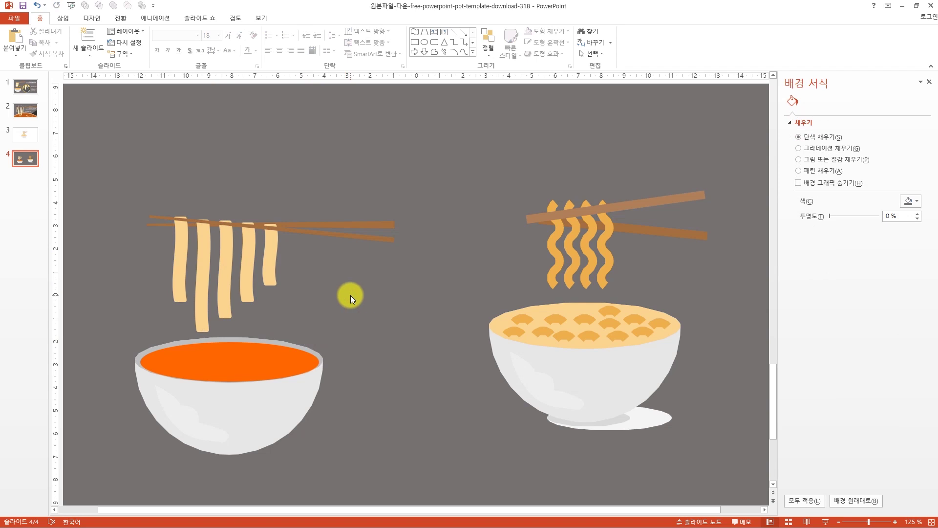
Step: Delete the reference picture and give the drawn bowl an upper-right diagonal perspective shadow with a 23 pt blur
{"action": "left_click", "coordinate": [592, 346]}
{"action": "key", "text": "Delete"}
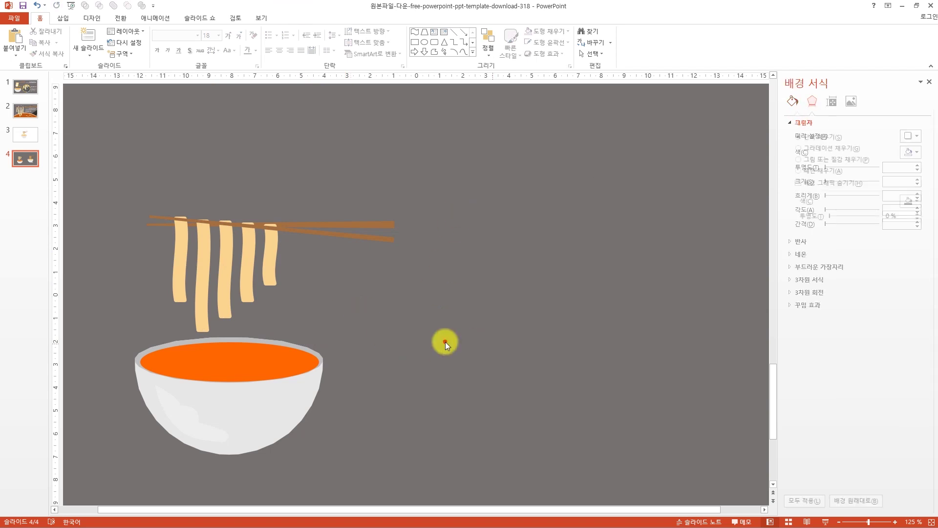
{"action": "left_click", "coordinate": [241, 406]}
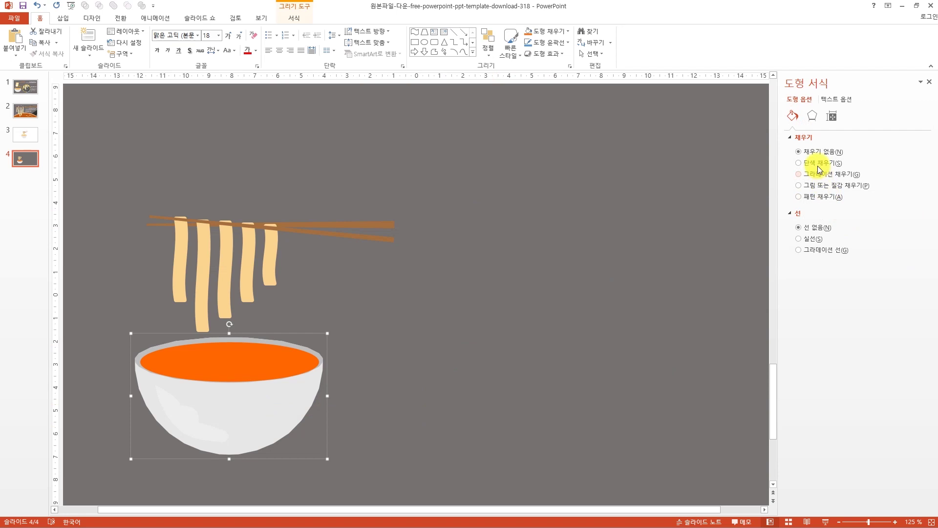
{"action": "left_click", "coordinate": [812, 116]}
{"action": "left_click", "coordinate": [909, 151]}
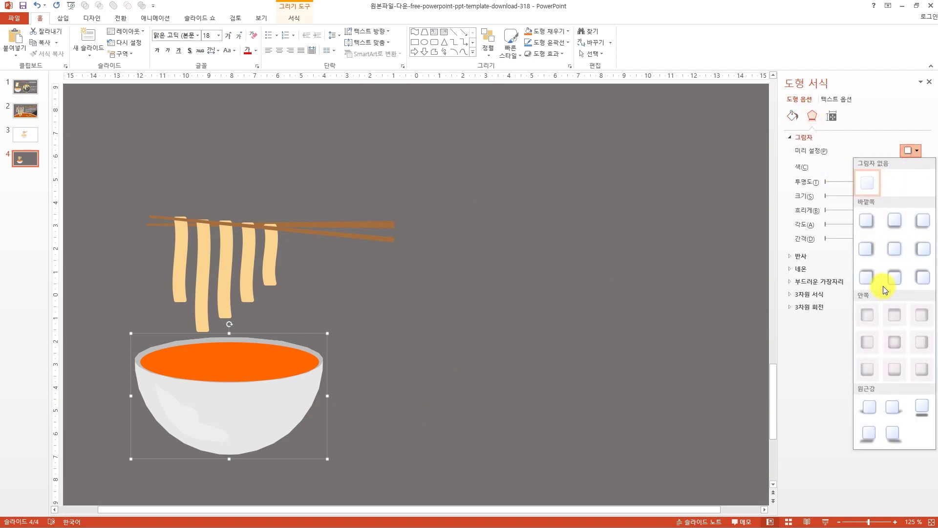
{"action": "left_click", "coordinate": [890, 406]}
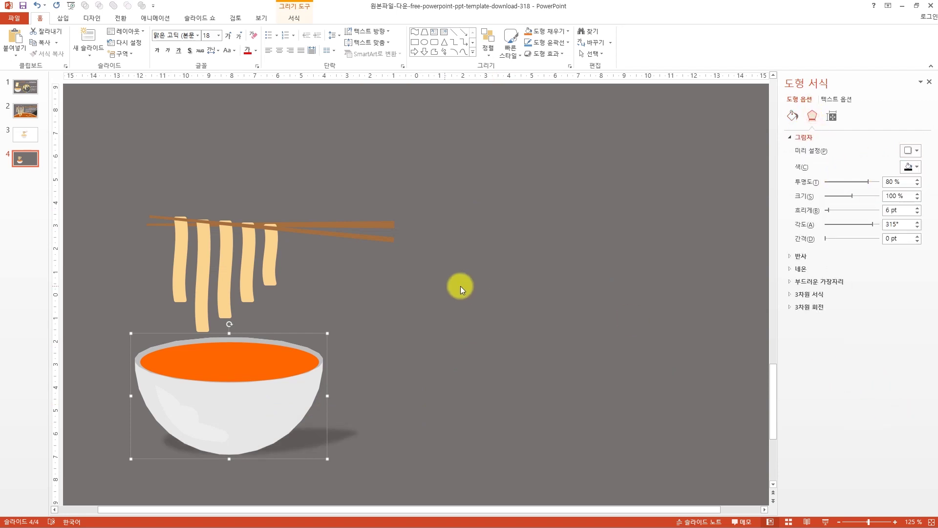
{"action": "left_click_drag", "start_coordinate": [828, 209], "coordinate": [837, 210]}
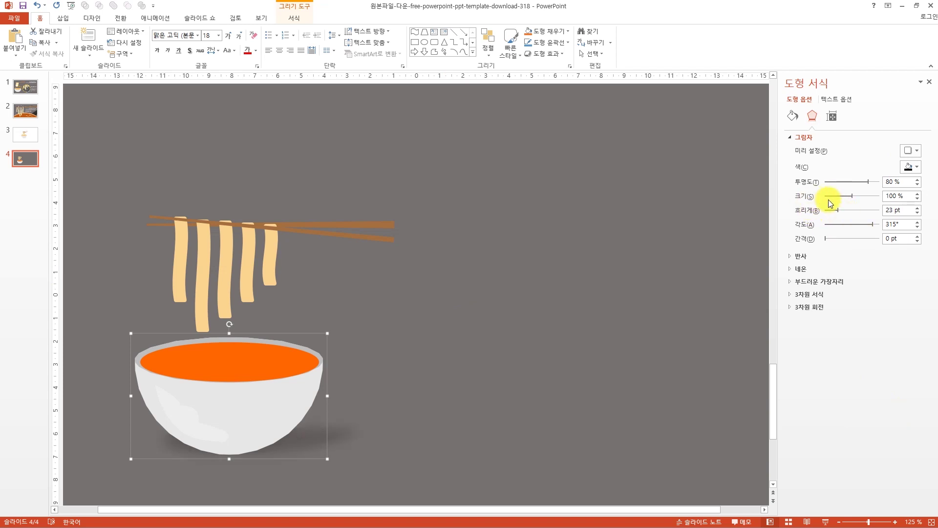
Step: Select the bowl, noodles and chopsticks together and move them further left and slightly down on the slide
{"action": "left_click", "coordinate": [502, 330]}
{"action": "scroll", "coordinate": [488, 342], "scroll_direction": "down", "scroll_amount": 2}
{"action": "left_click_drag", "start_coordinate": [488, 344], "coordinate": [183, 180]}
{"action": "left_click_drag", "start_coordinate": [475, 444], "coordinate": [185, 148]}
{"action": "left_click_drag", "start_coordinate": [274, 345], "coordinate": [239, 351]}
{"action": "left_click", "coordinate": [338, 378]}
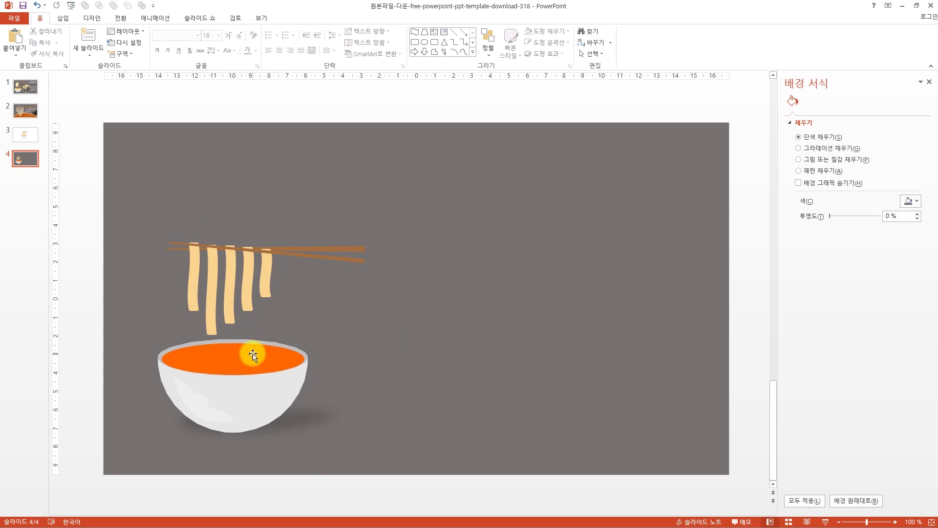
Step: Insert a small wave shape on the orange soup surface inside the bowl
{"action": "scroll", "coordinate": [201, 378], "scroll_direction": "up", "scroll_amount": 3}
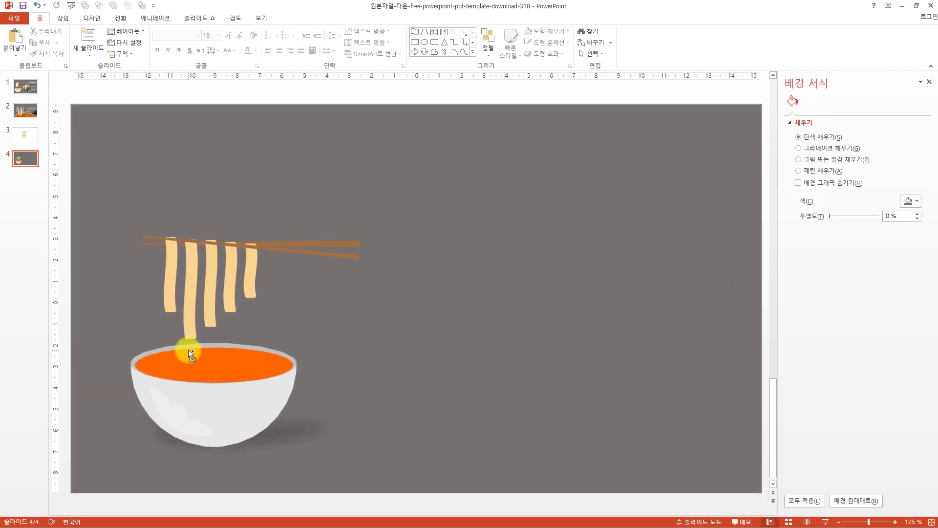
{"action": "left_click", "coordinate": [65, 19]}
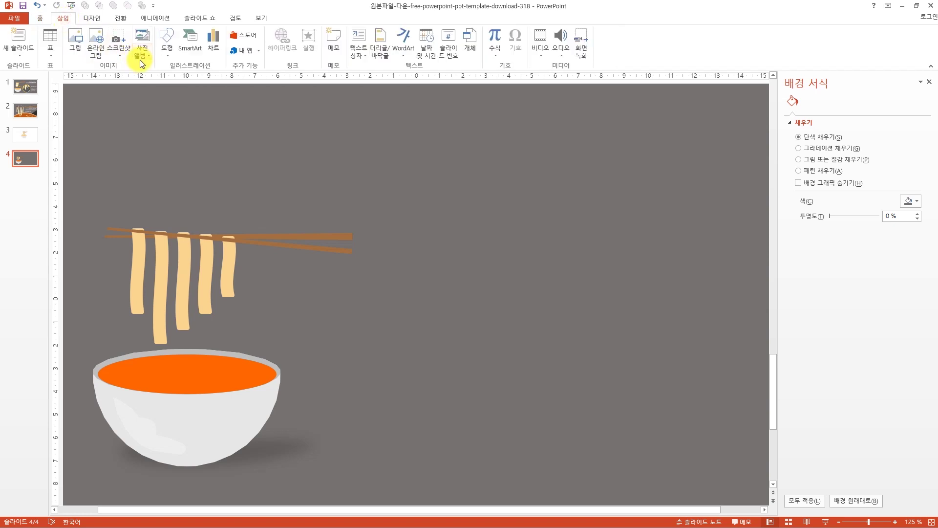
{"action": "left_click", "coordinate": [167, 46]}
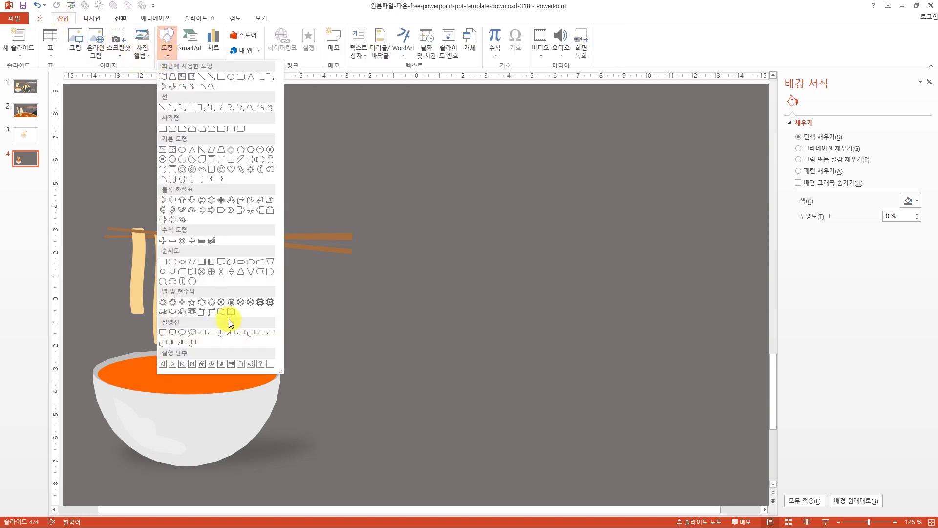
{"action": "left_click", "coordinate": [224, 310]}
{"action": "left_click_drag", "start_coordinate": [175, 374], "coordinate": [189, 381]}
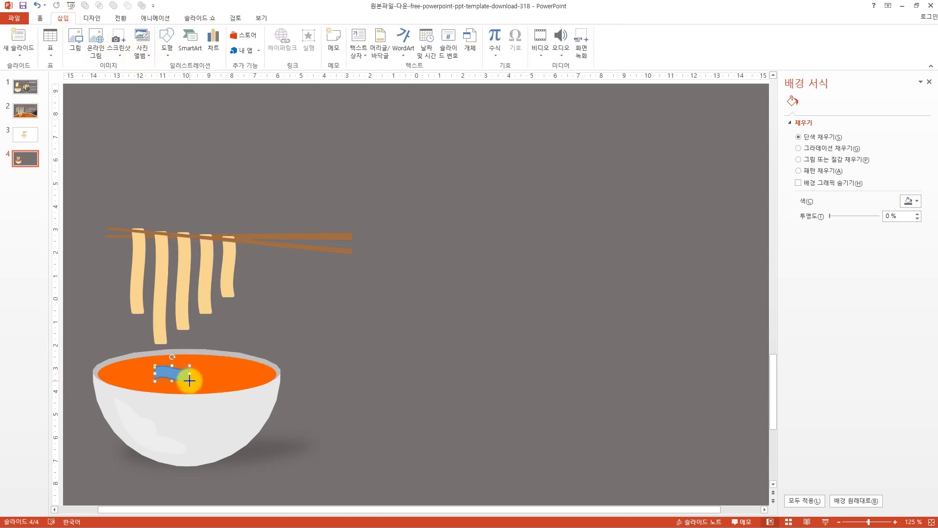
Step: Give the wave shape on the soup a stronger curve and slant, and flatten it to about 0.37 cm high by 1.37 cm wide
{"action": "scroll", "coordinate": [136, 395], "scroll_direction": "up", "scroll_amount": 5}
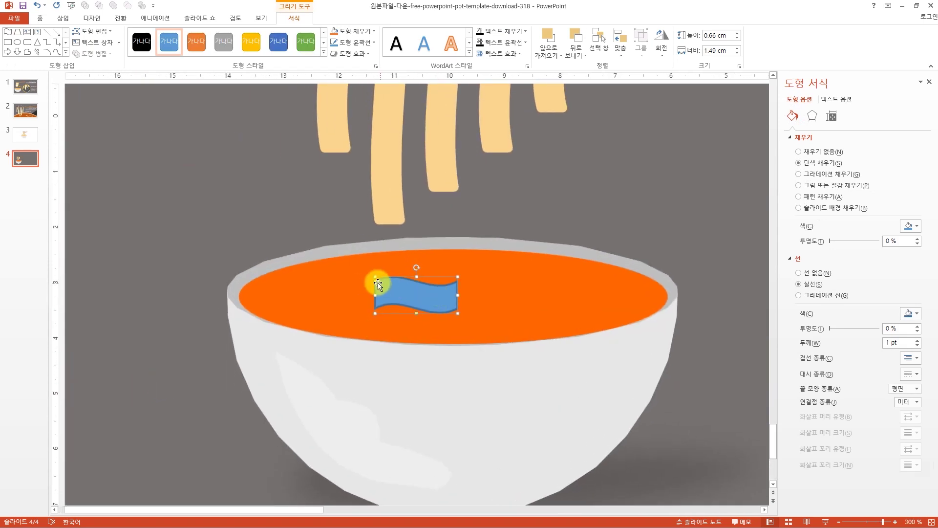
{"action": "left_click_drag", "start_coordinate": [375, 280], "coordinate": [453, 305]}
{"action": "left_click_drag", "start_coordinate": [375, 284], "coordinate": [382, 291]}
{"action": "left_click_drag", "start_coordinate": [377, 257], "coordinate": [383, 289]}
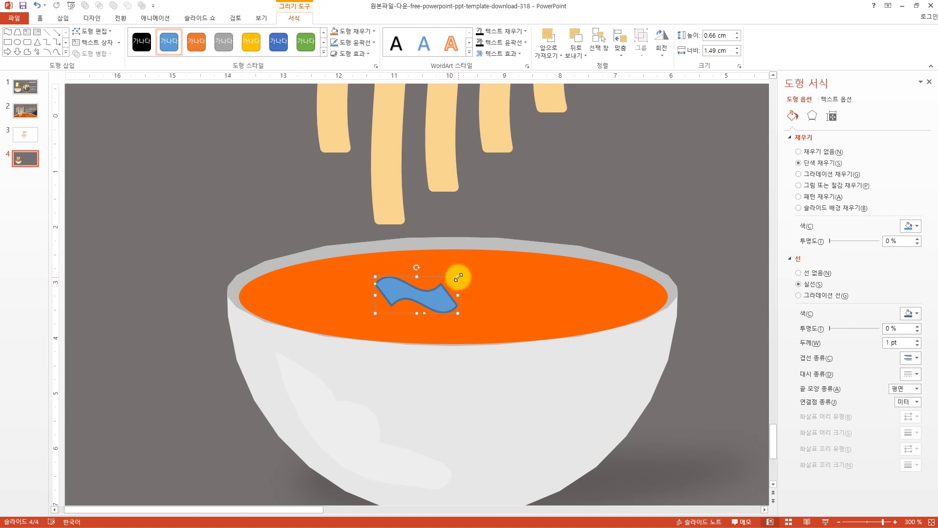
{"action": "left_click_drag", "start_coordinate": [458, 277], "coordinate": [456, 293]}
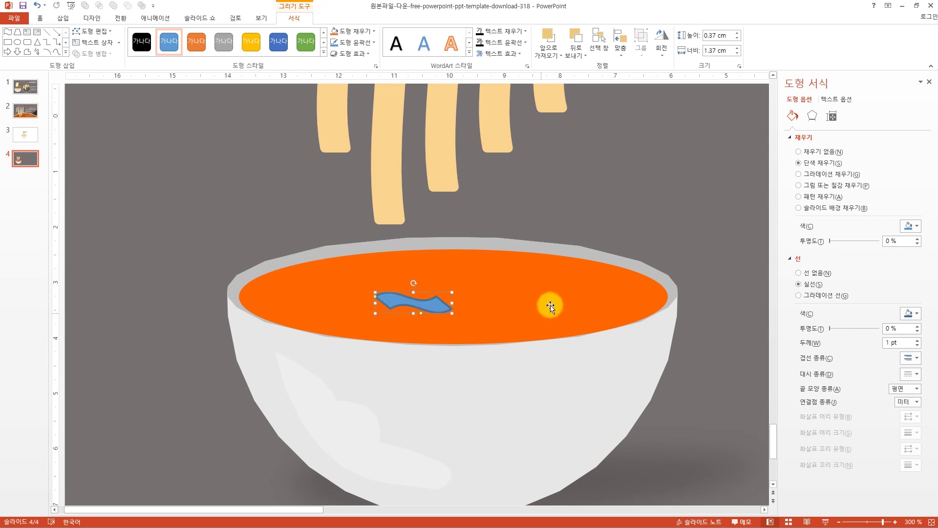
Step: Fill the wave shape with the recently used beige noodle color and remove its outline
{"action": "left_click", "coordinate": [910, 225]}
{"action": "left_click", "coordinate": [553, 147]}
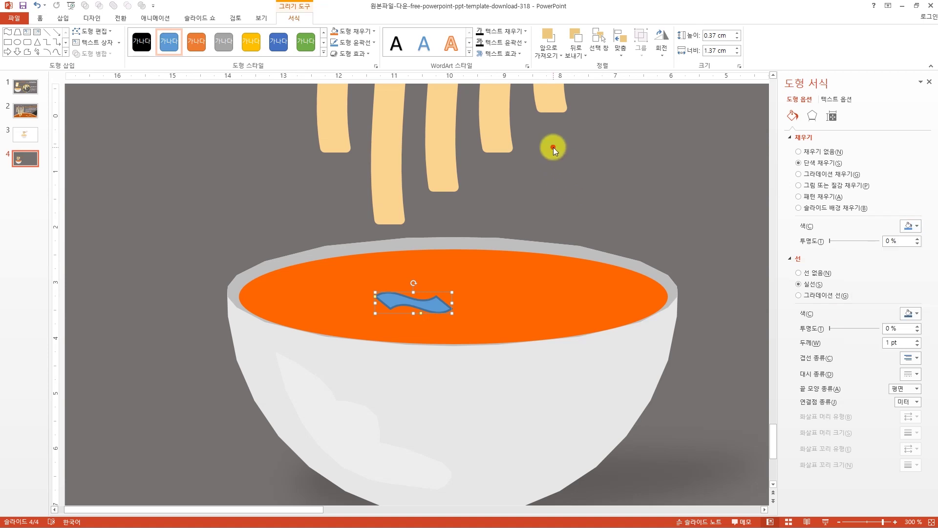
{"action": "left_click", "coordinate": [909, 229]}
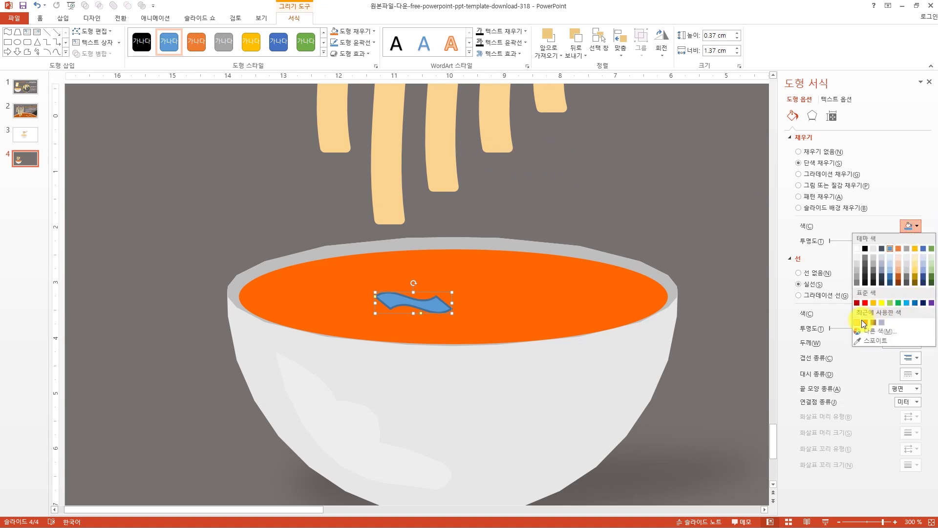
{"action": "left_click", "coordinate": [856, 322]}
{"action": "left_click", "coordinate": [908, 313]}
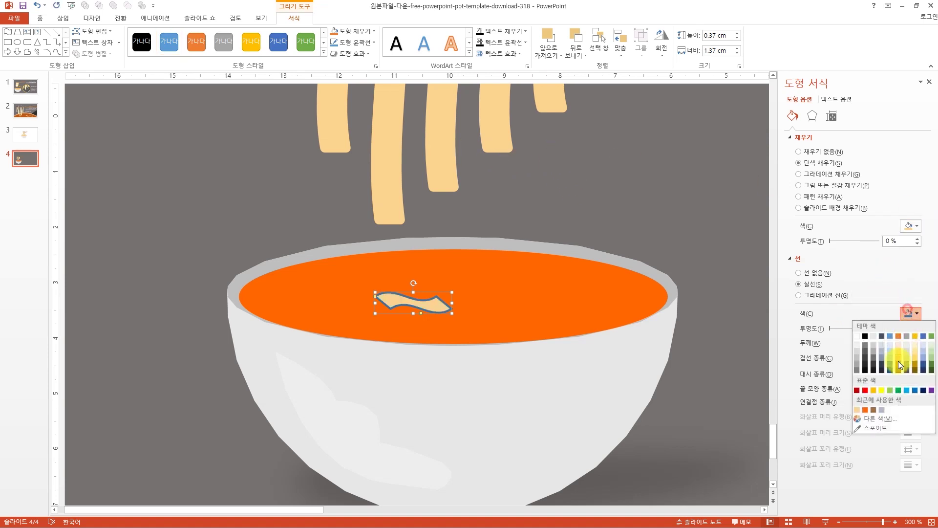
{"action": "left_click", "coordinate": [874, 417]}
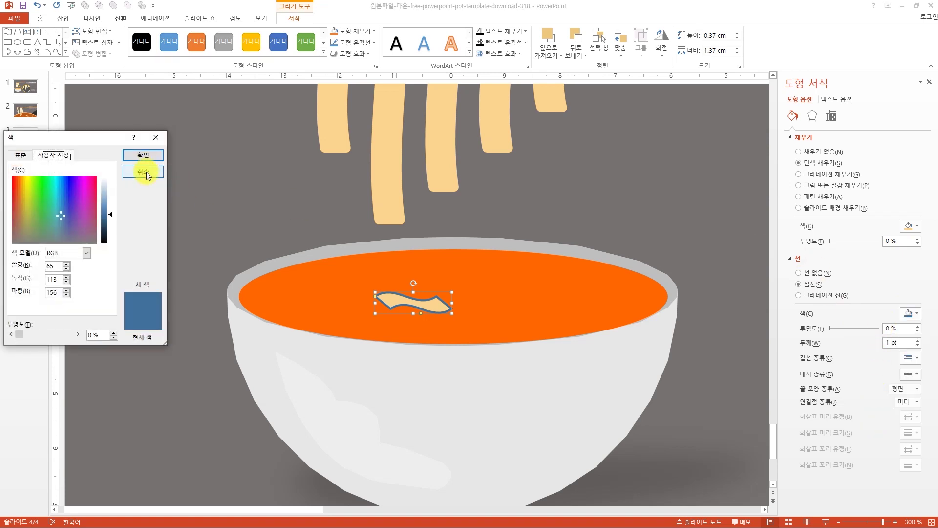
{"action": "left_click", "coordinate": [146, 172]}
{"action": "left_click", "coordinate": [811, 271]}
Step: Duplicate the beige wave twice across the soup and give the upper copy a dotted pattern fill in green on a darker green background
{"action": "left_click_drag", "start_coordinate": [430, 303], "coordinate": [452, 254]}
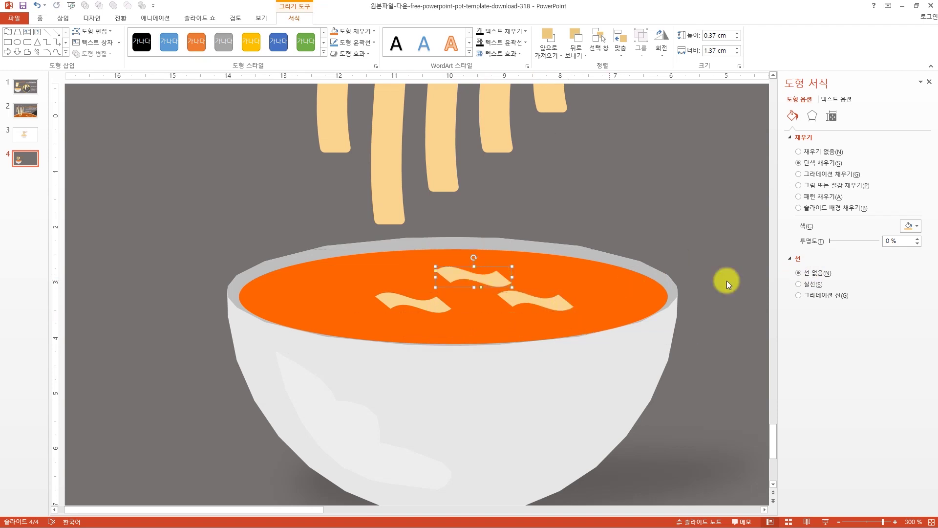
{"action": "left_click", "coordinate": [916, 225]}
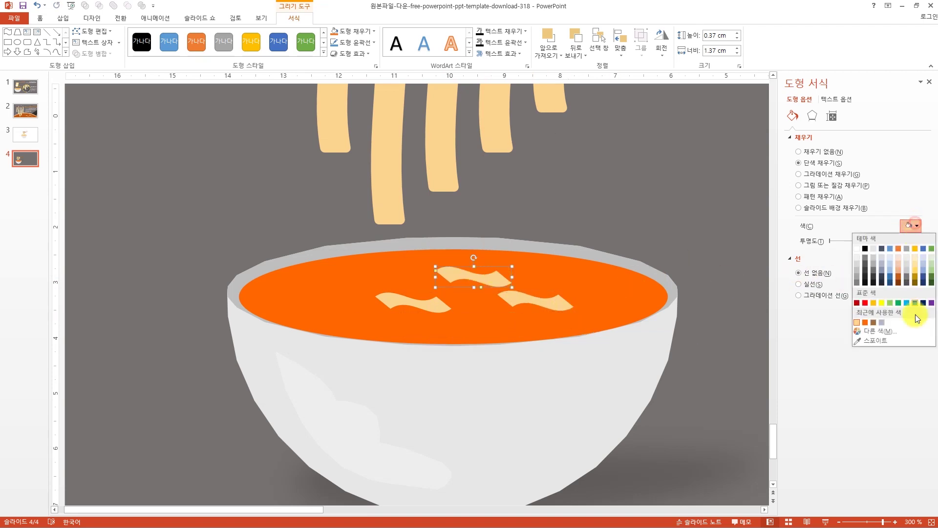
{"action": "left_click", "coordinate": [928, 277]}
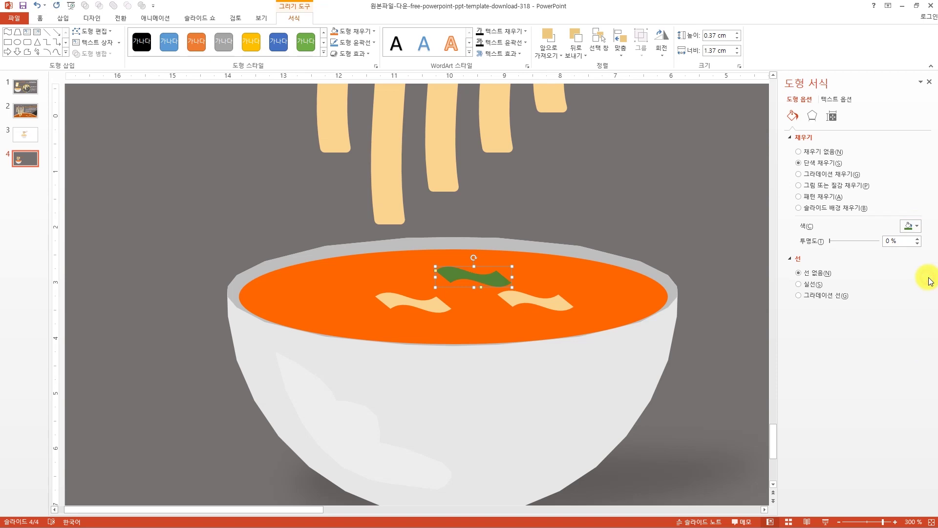
{"action": "left_click", "coordinate": [826, 197]}
{"action": "left_click", "coordinate": [909, 356]}
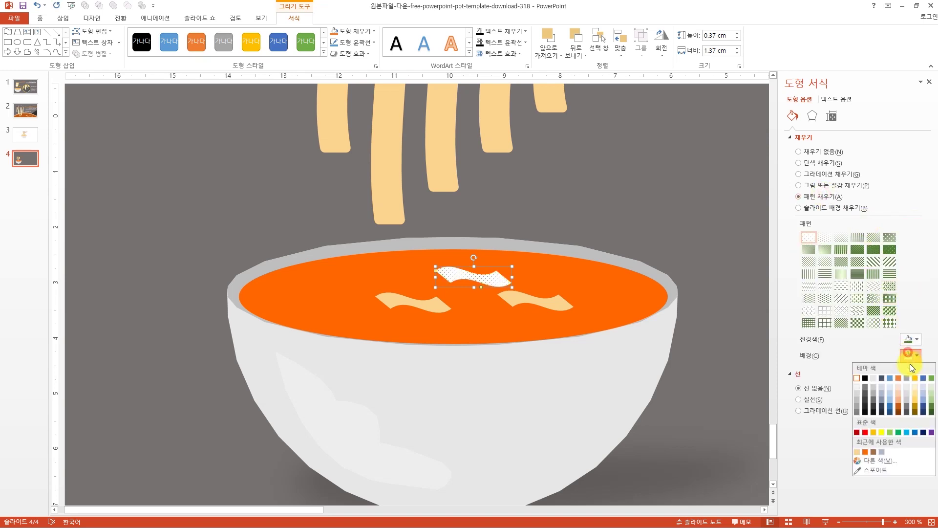
{"action": "left_click", "coordinate": [932, 412]}
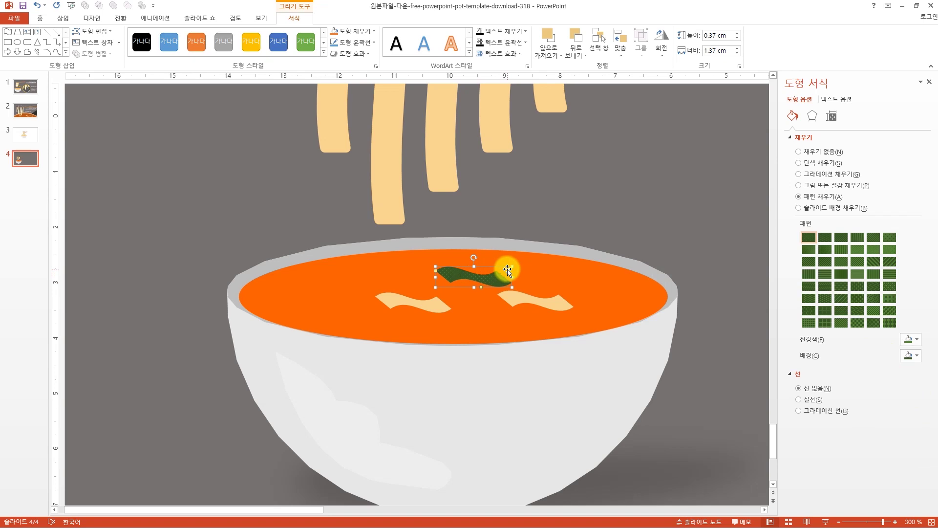
Step: Narrow the green wave into a small topping and place a copy of it near the soup's left side
{"action": "left_click_drag", "start_coordinate": [512, 266], "coordinate": [335, 292]}
{"action": "scroll", "coordinate": [552, 384], "scroll_direction": "down", "scroll_amount": 10}
{"action": "left_click", "coordinate": [425, 347]}
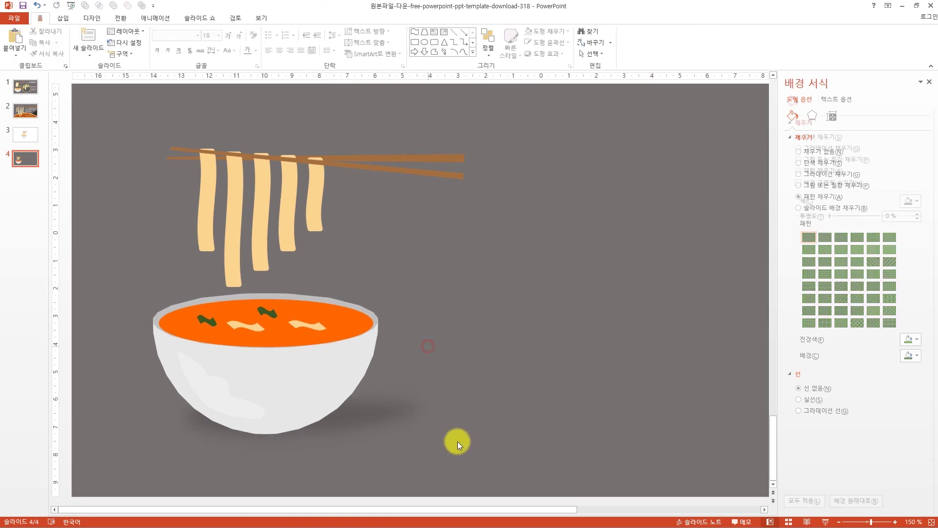
Step: Open slide 1 and view the whole original noodle infographic for reference
{"action": "left_click", "coordinate": [25, 87]}
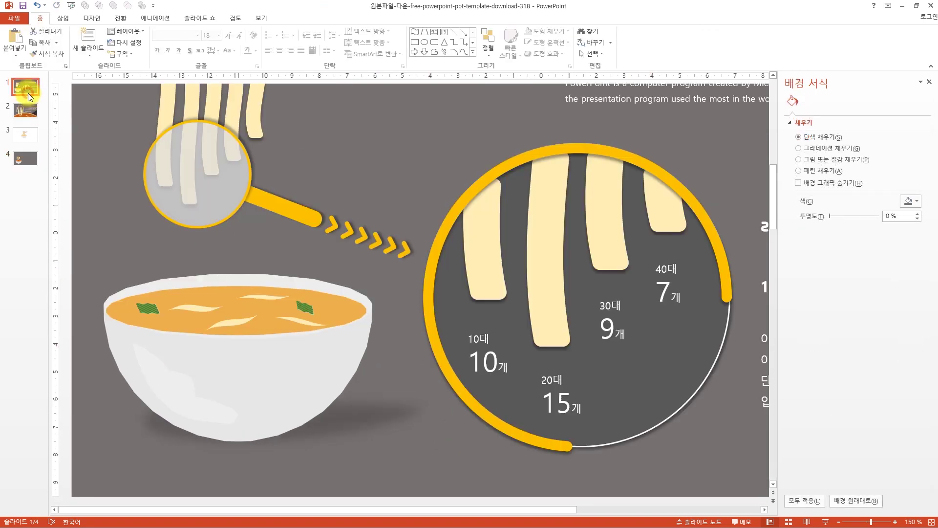
{"action": "scroll", "coordinate": [654, 421], "scroll_direction": "down", "scroll_amount": 5}
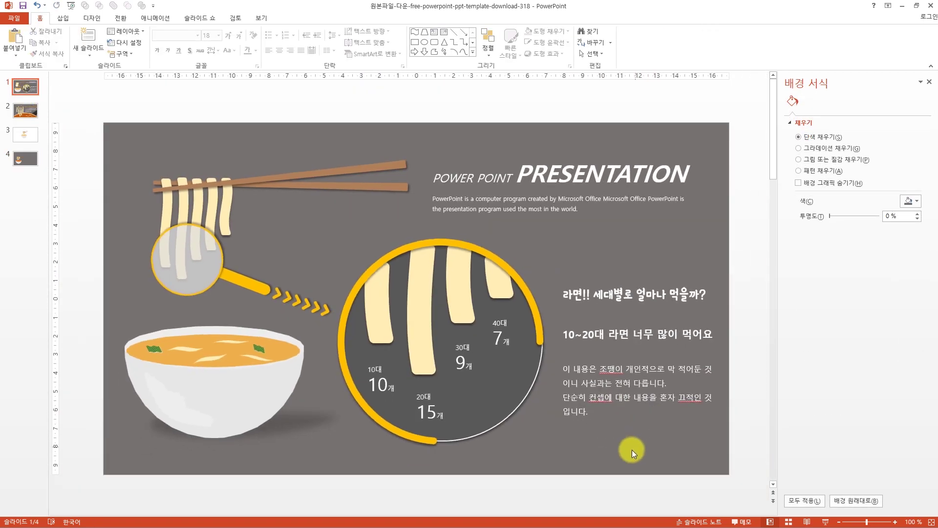